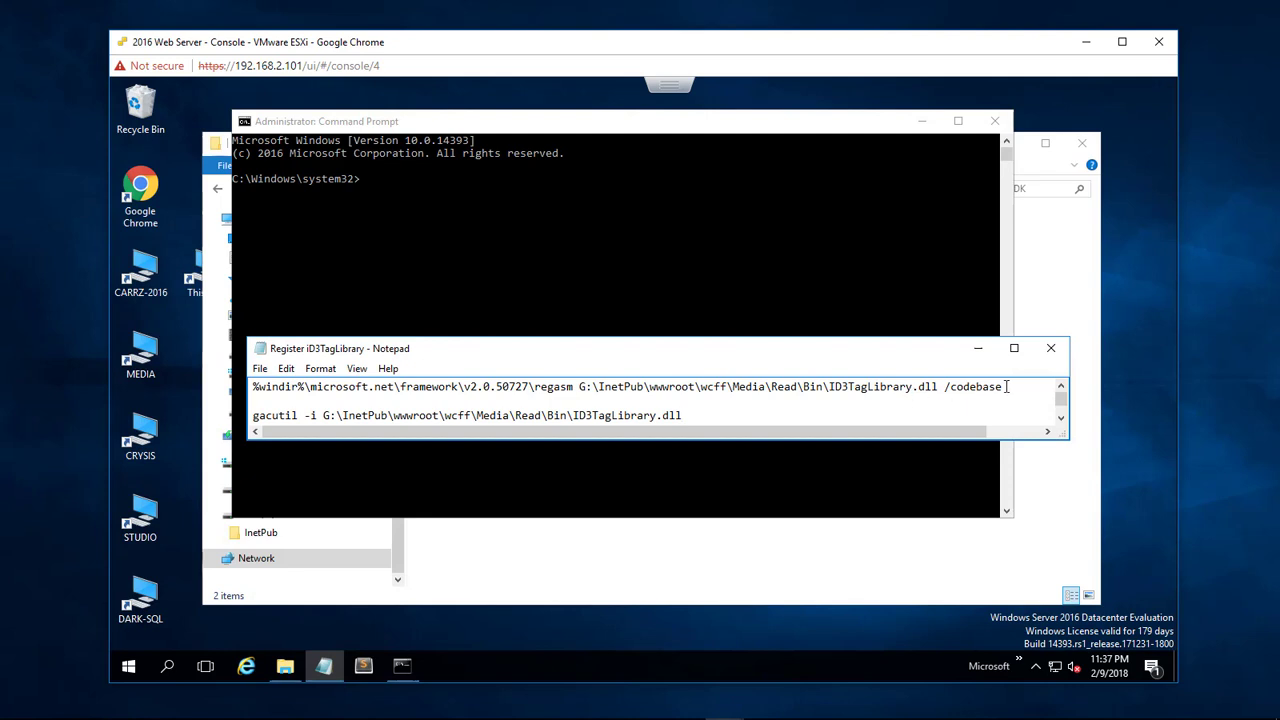
- Copy the gacutil line from Notepad and run it in Command Prompt; 'gacutil' isn't recognized
left_click_drag(1003, 387, 230, 387)
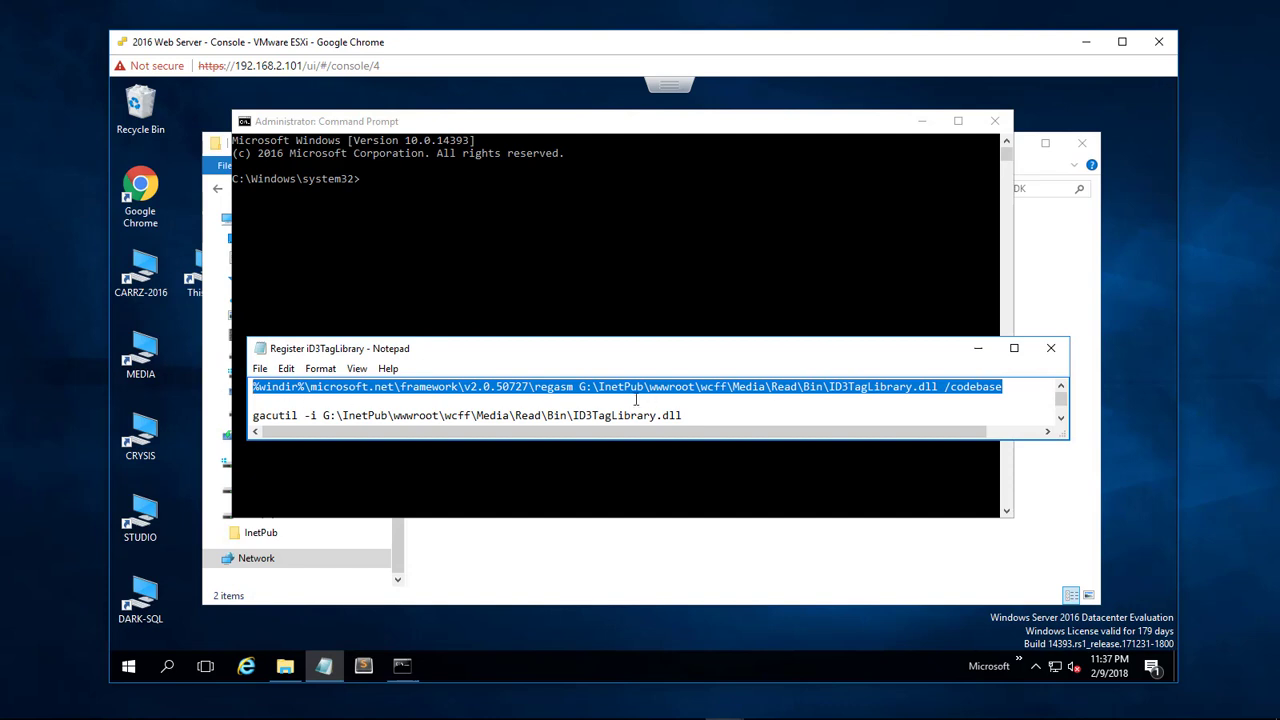
left_click_drag(683, 416, 251, 416)
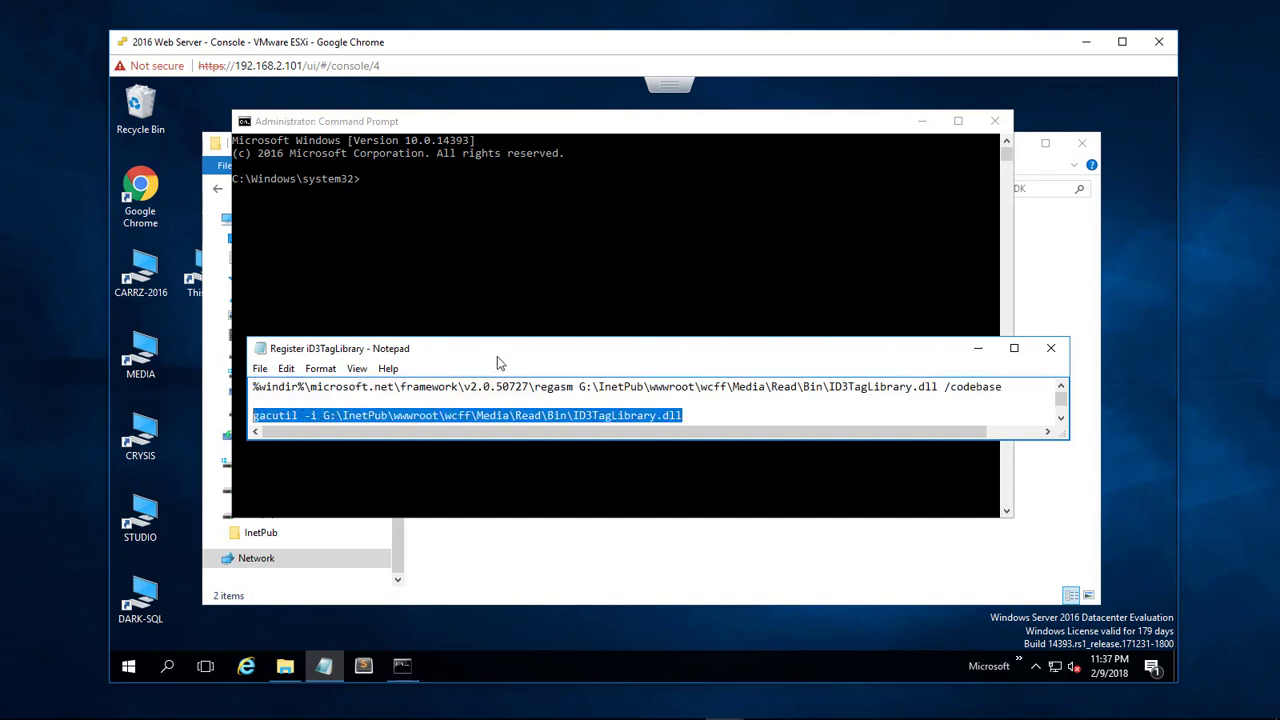
left_click_drag(497, 356, 498, 529)
left_click(402, 206)
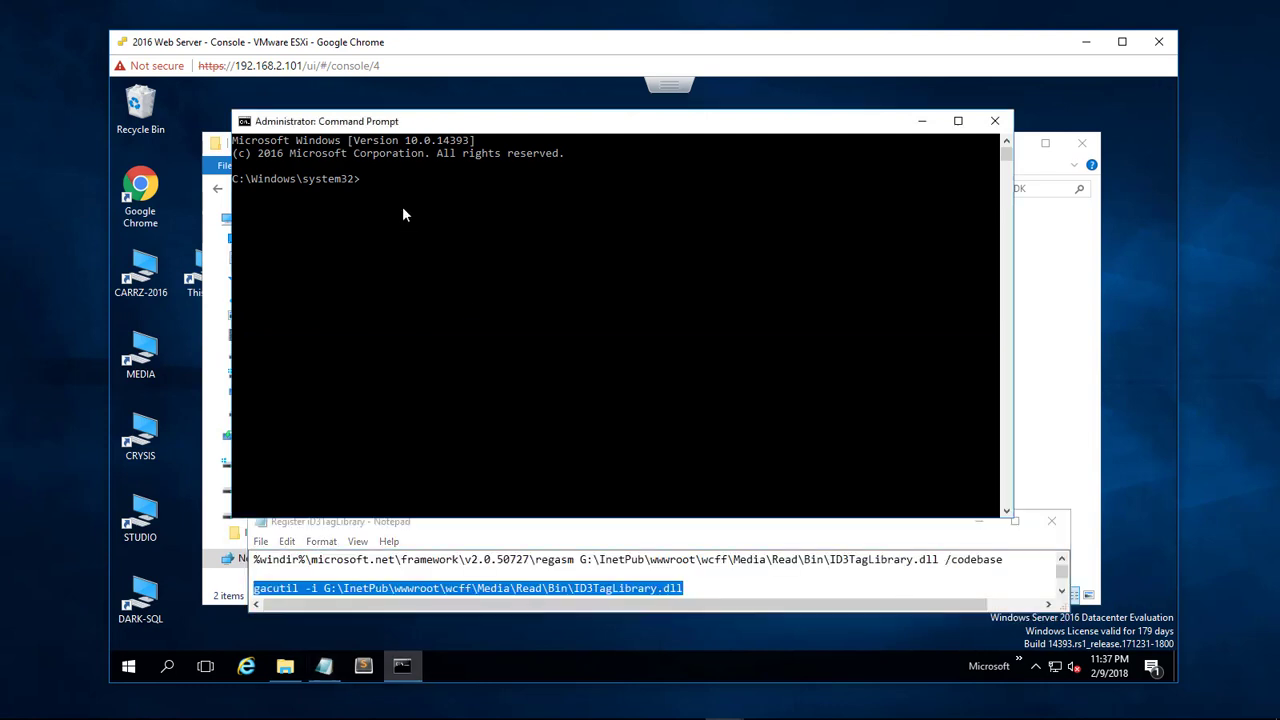
right_click(572, 231)
key("Return")
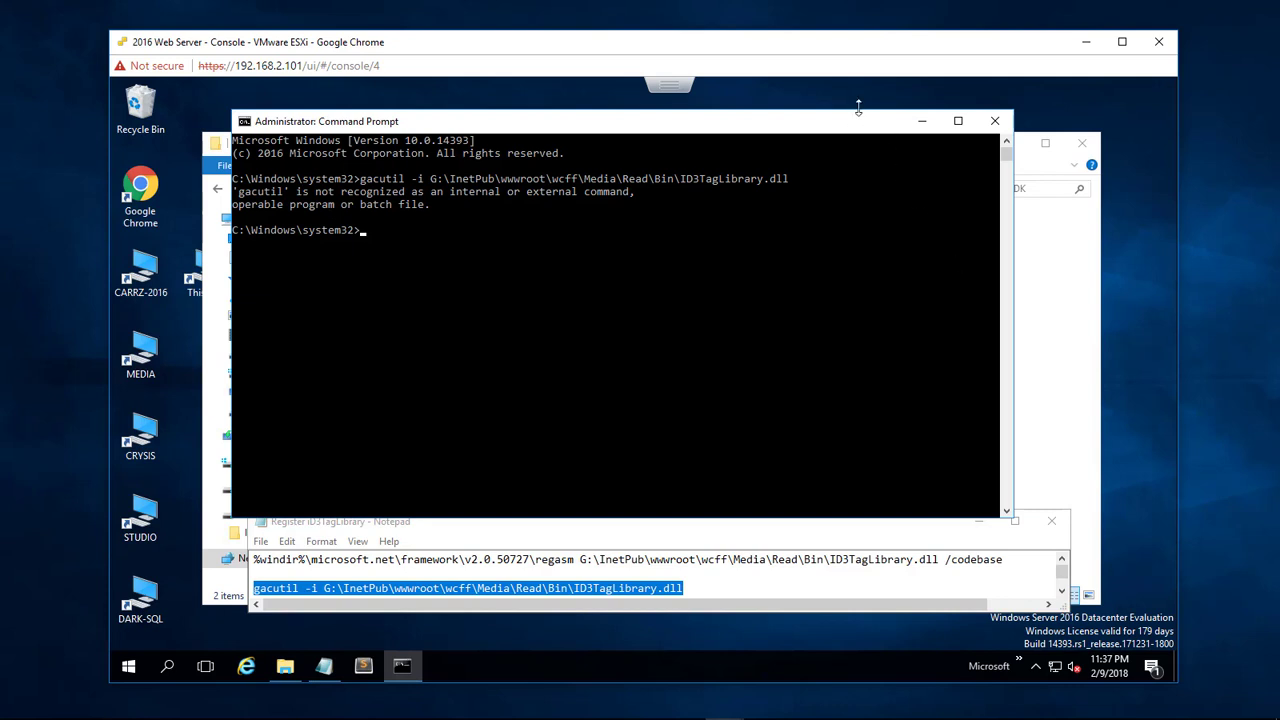
- Launch winsdk_web from the Windows SDK folder window
left_click(1040, 240)
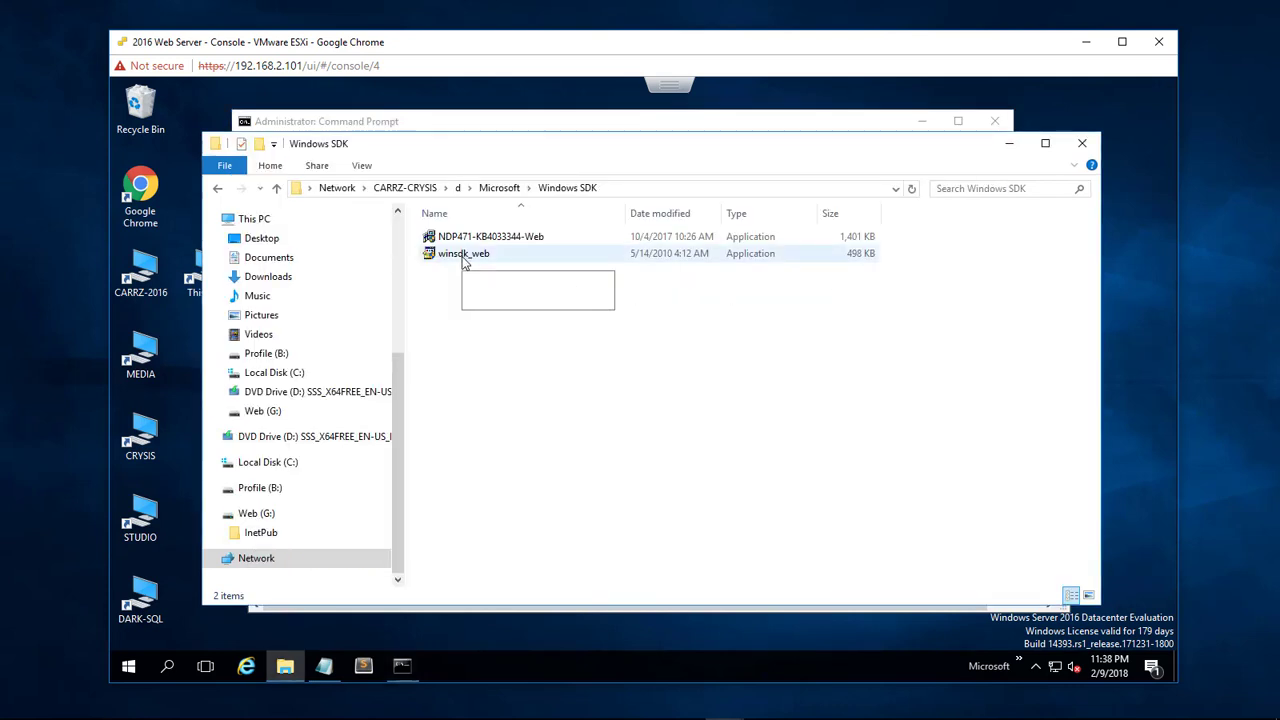
double_click(463, 256)
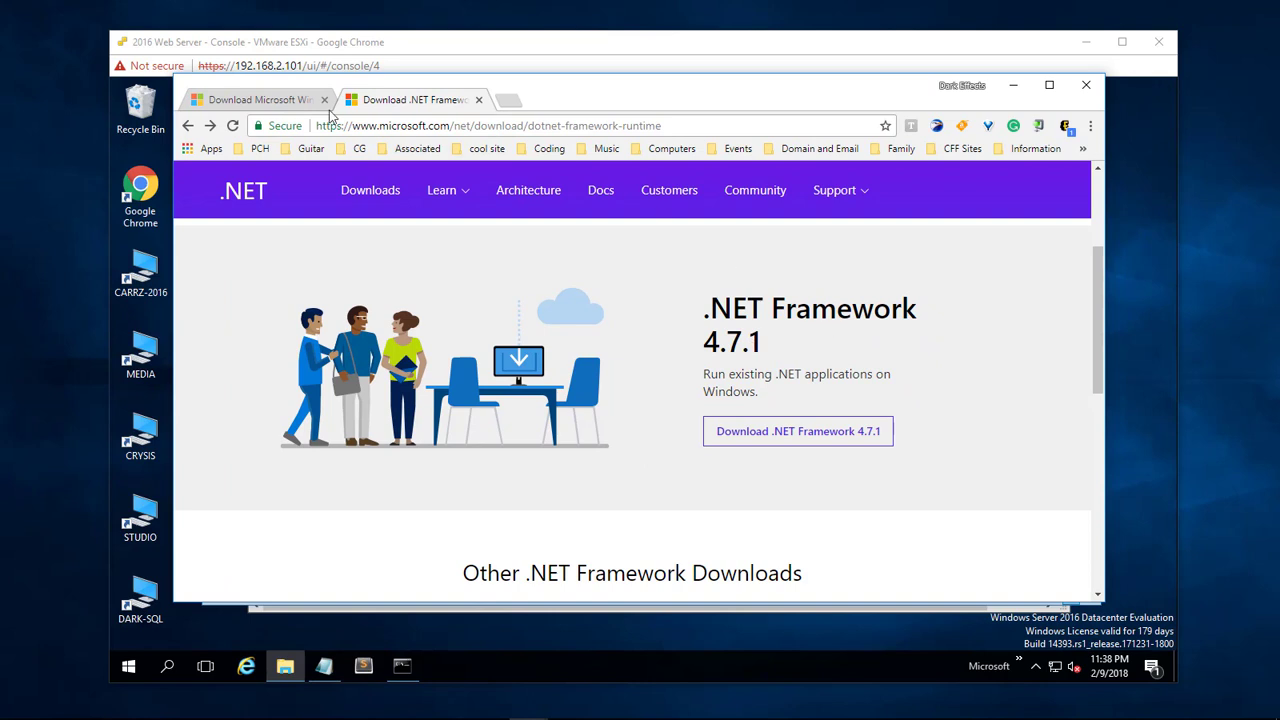
left_click(263, 100)
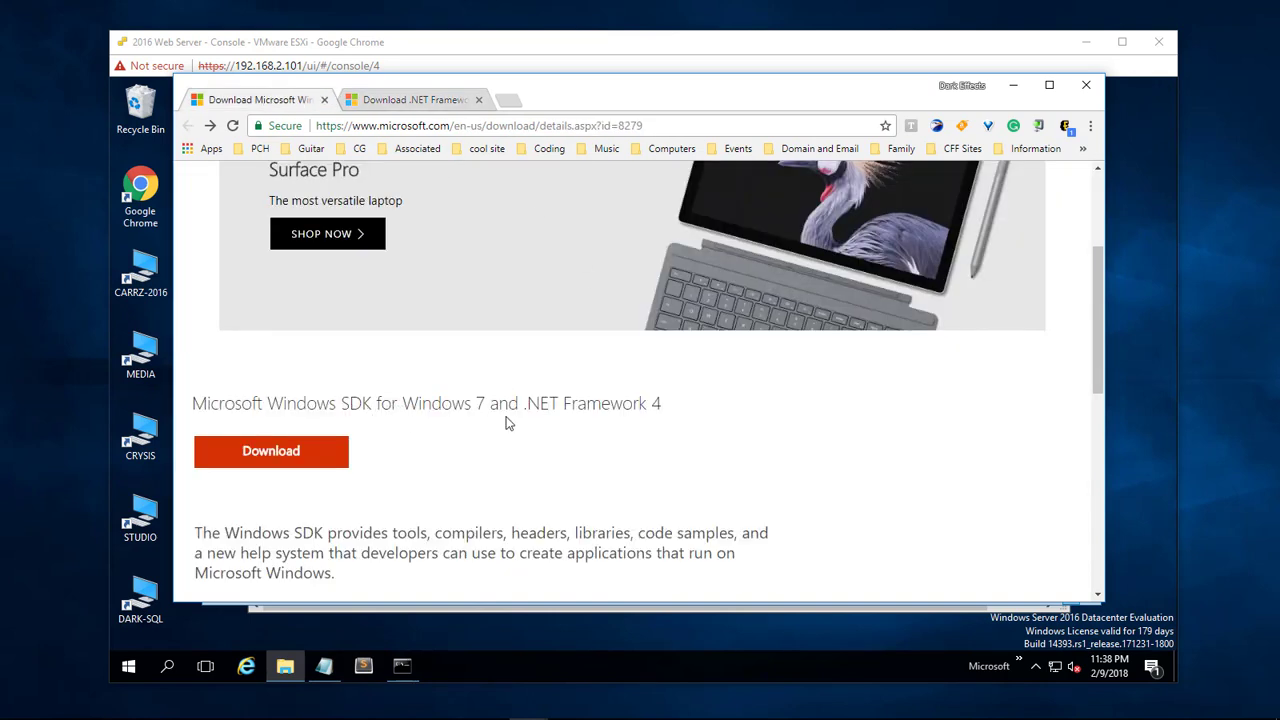
left_click(430, 100)
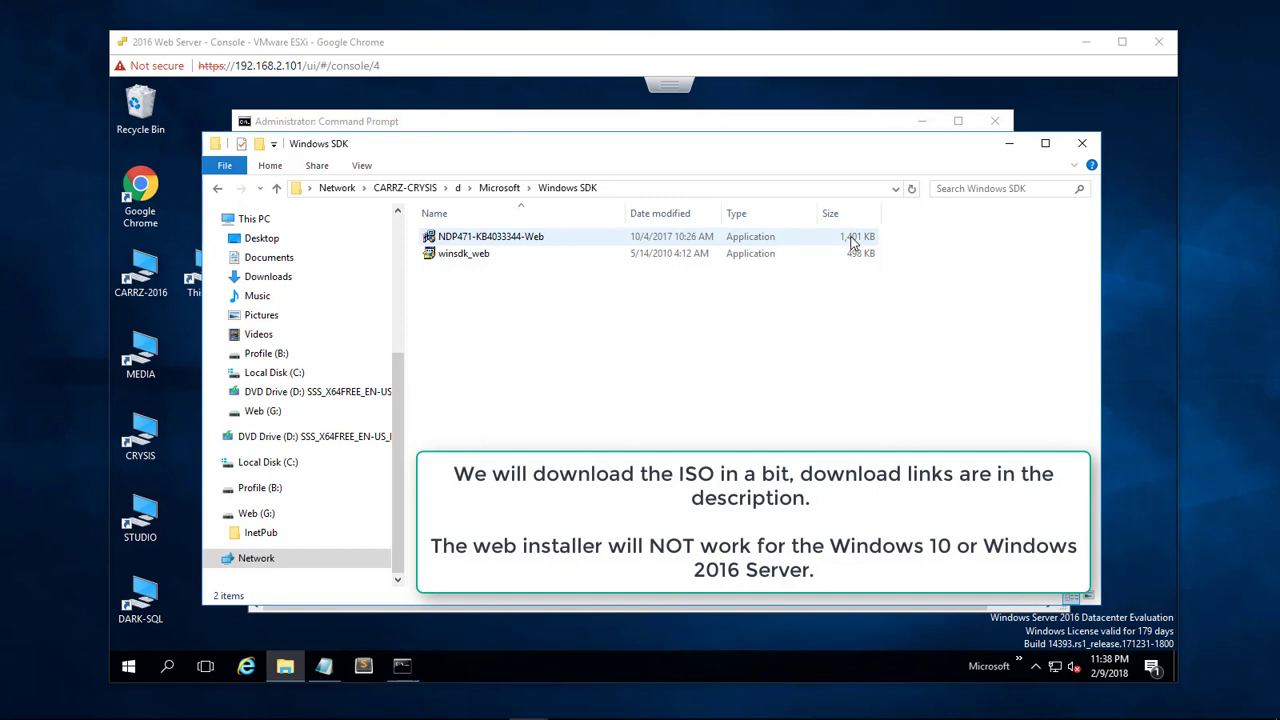
- Run NDP471-KB4033344-Web so .NET Framework 4.7.1 installs to completion
left_click(507, 243)
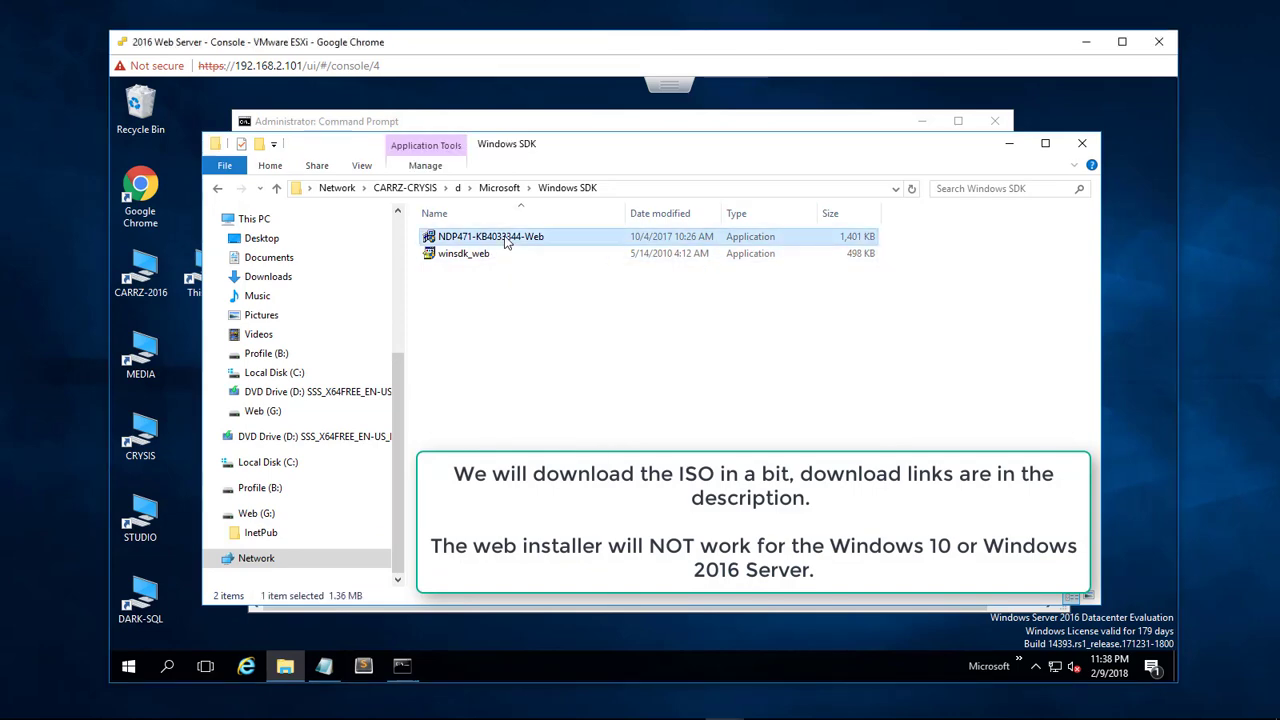
double_click(507, 243)
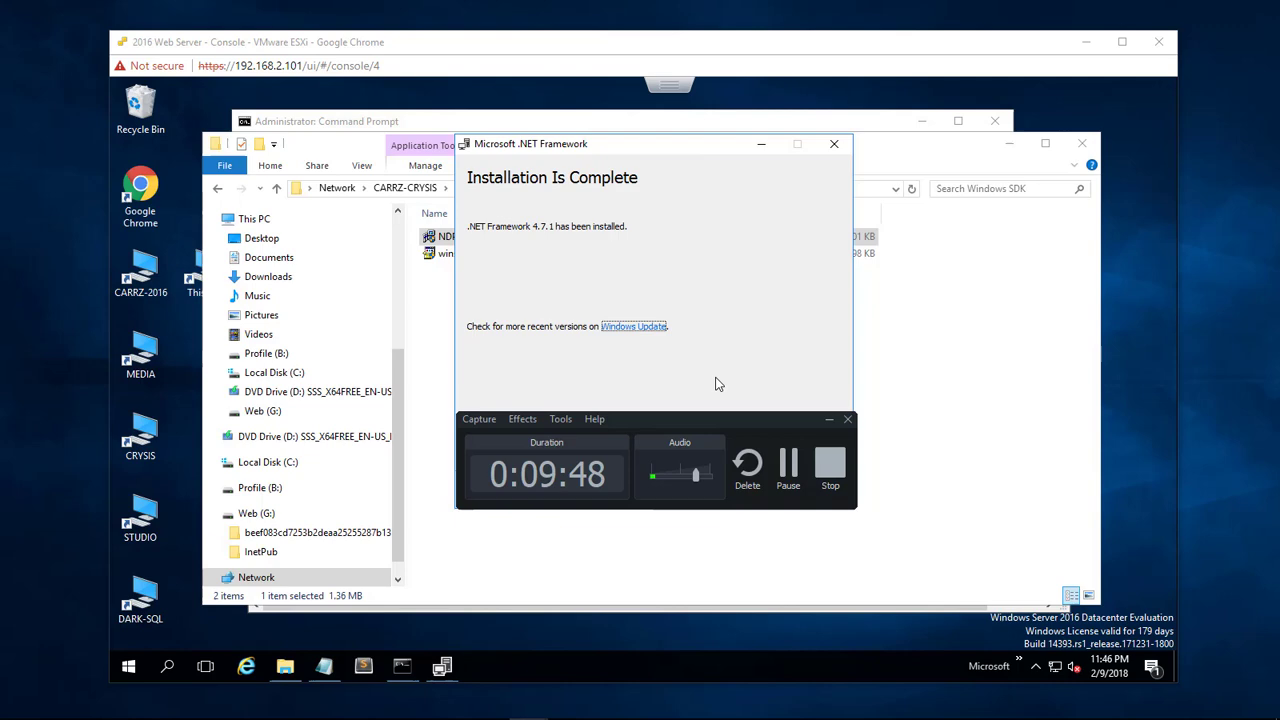
left_click_drag(708, 412, 819, 533)
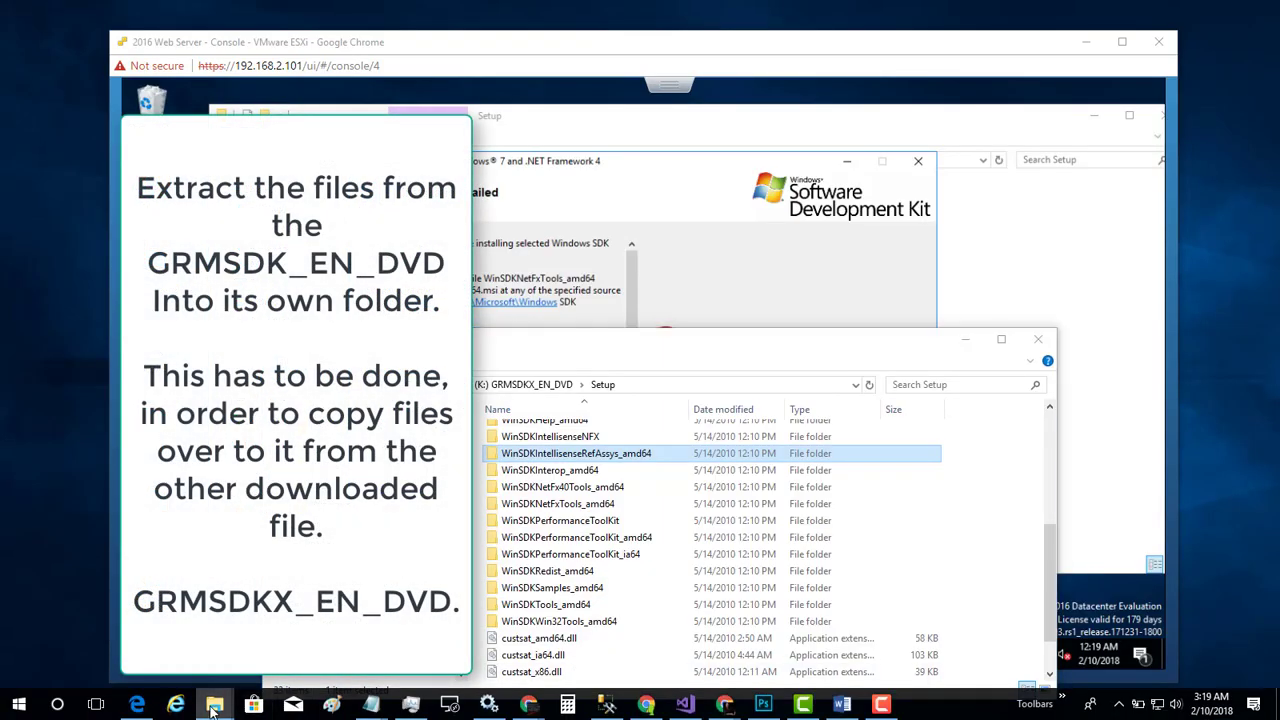
- Copy the WinSDKNetFxTools_amd64 folder into the GRMSDK_EN_DVD Setup folder
mouse_move(214, 704)
left_click(647, 648)
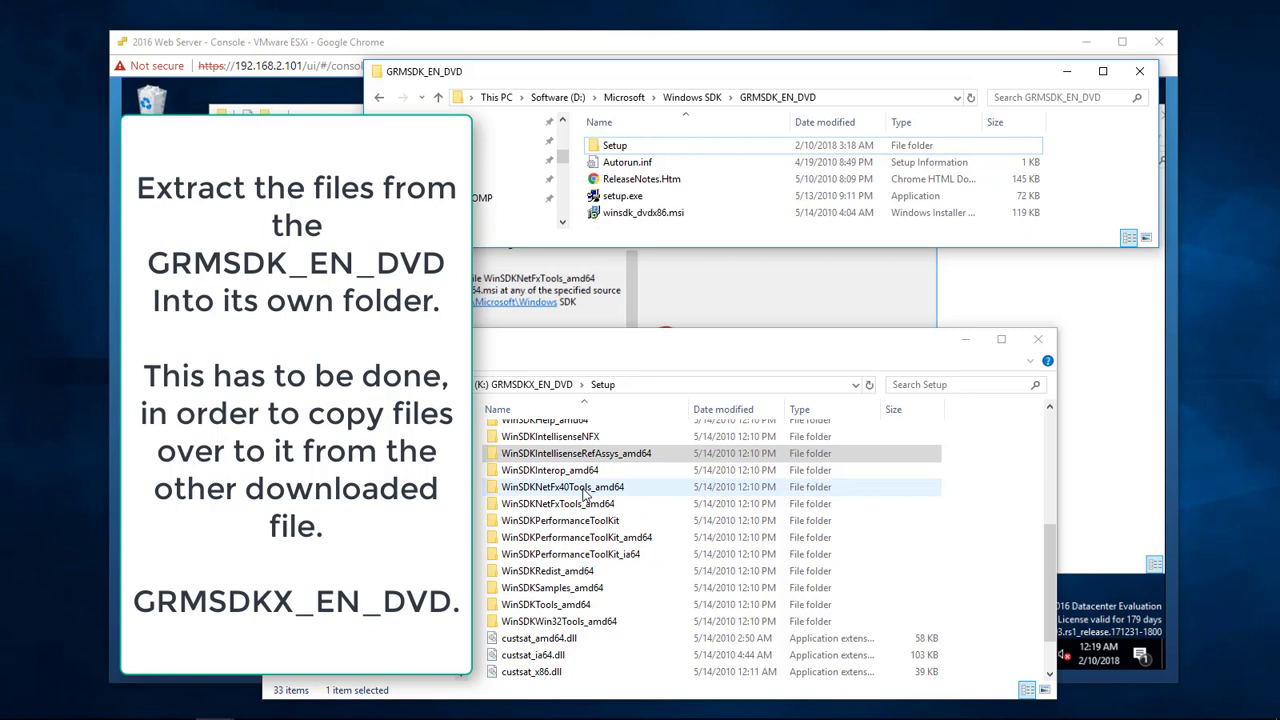
left_click(585, 488)
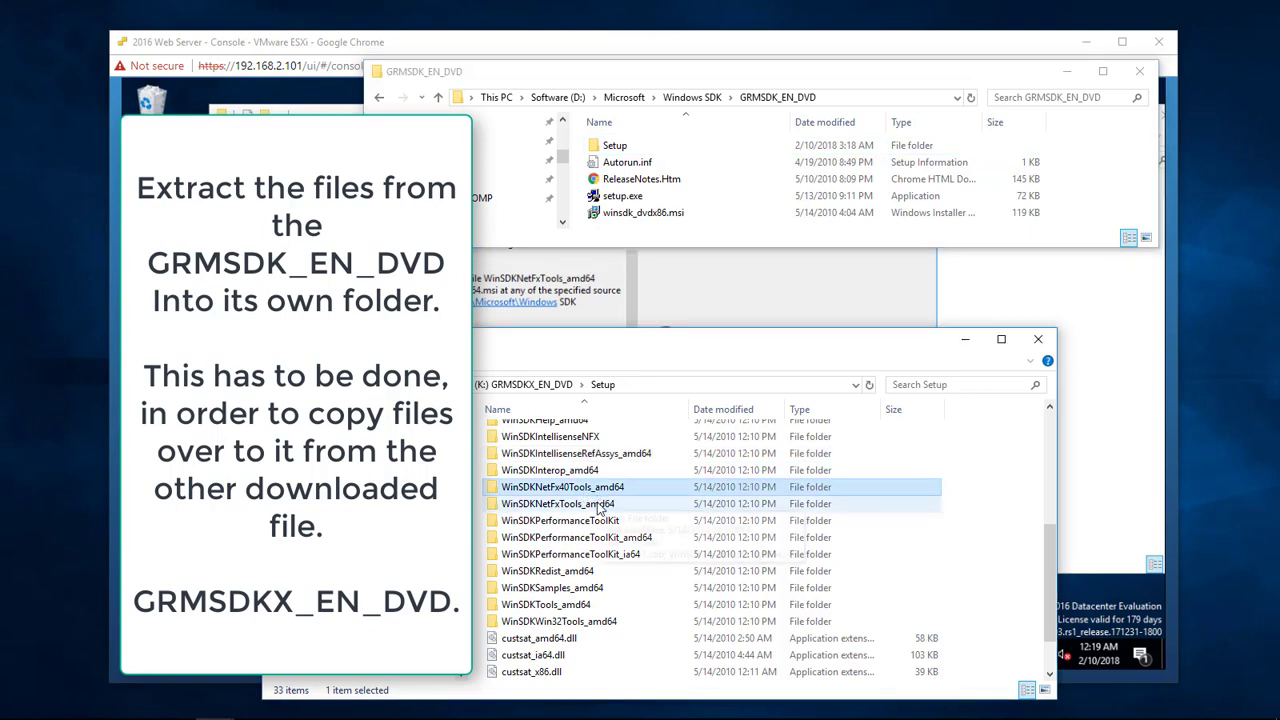
left_click(592, 510)
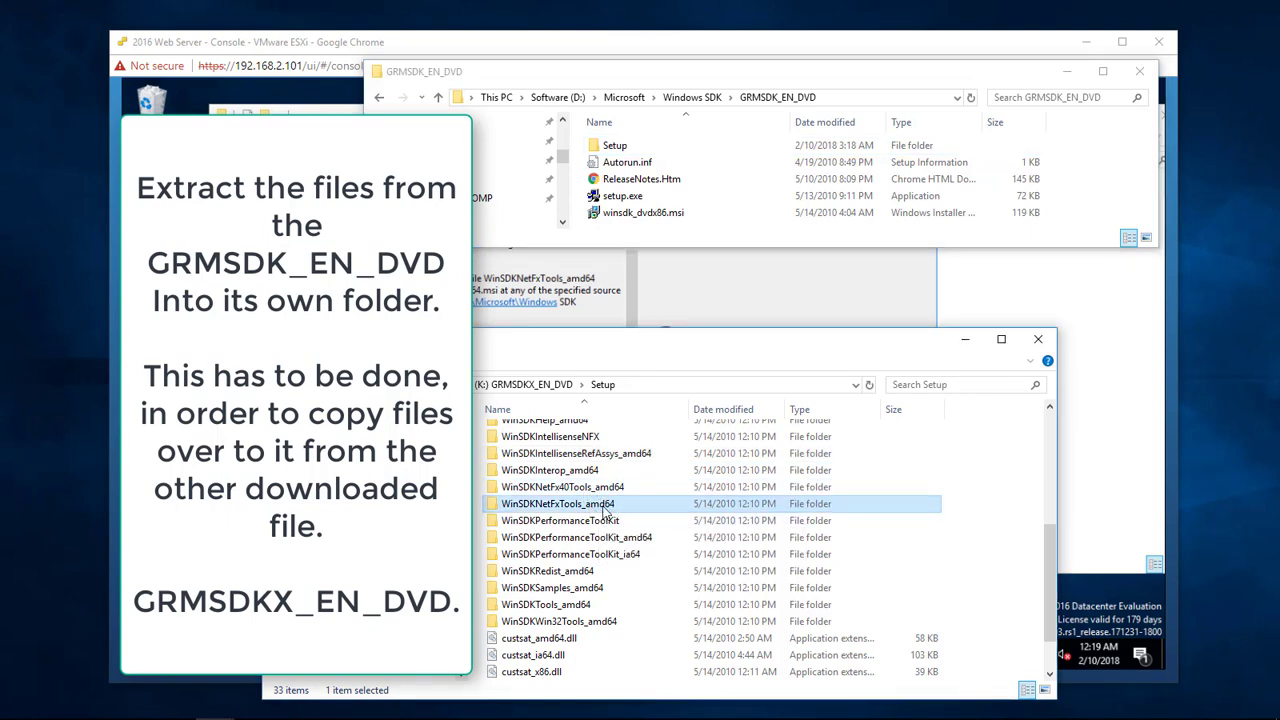
left_click_drag(605, 510, 645, 146)
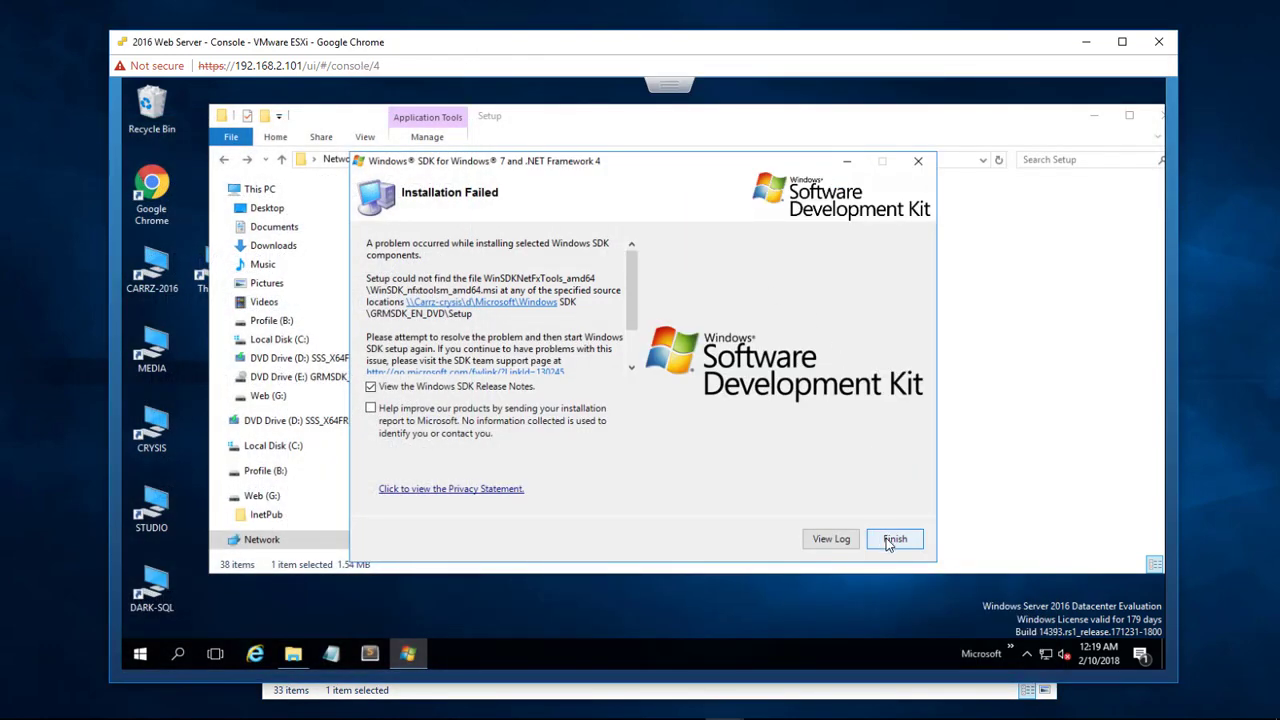
- Close the failed SDK installation report and copy WinSDKNetFx40Tools_amd64 into GRMSDK_EN_DVD as well
left_click(894, 539)
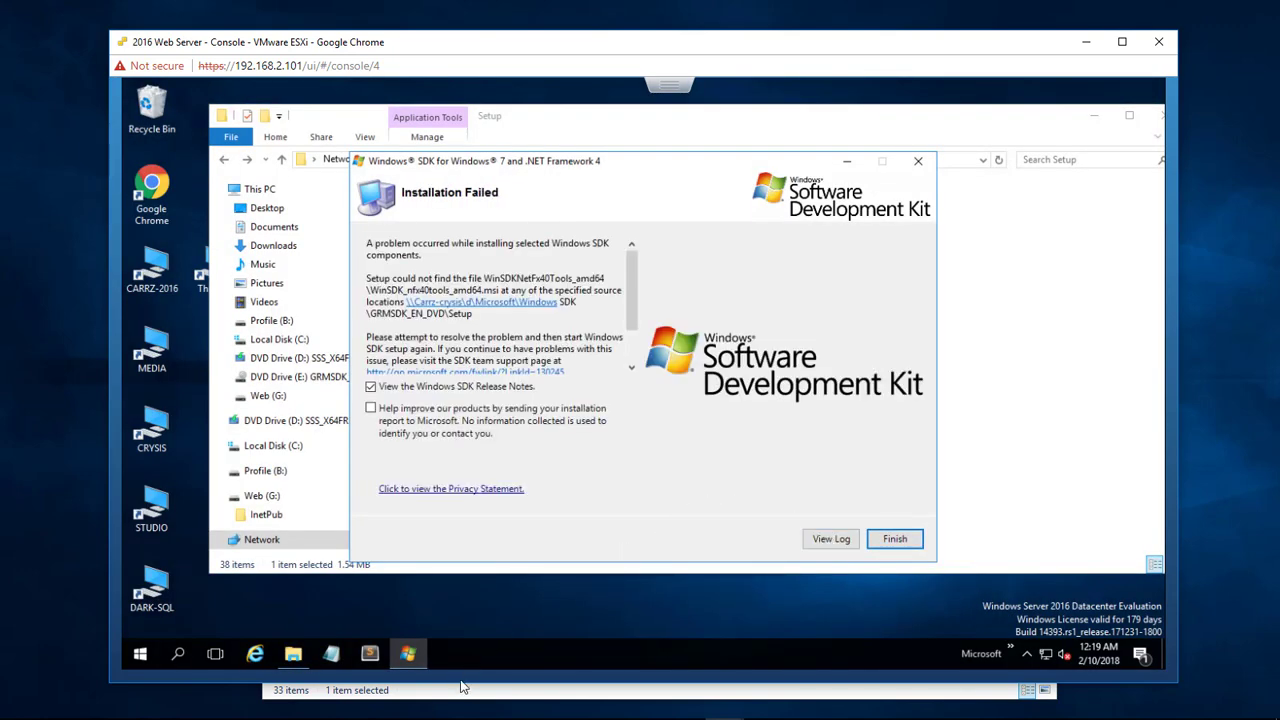
left_click(463, 688)
mouse_move(214, 704)
left_click(603, 638)
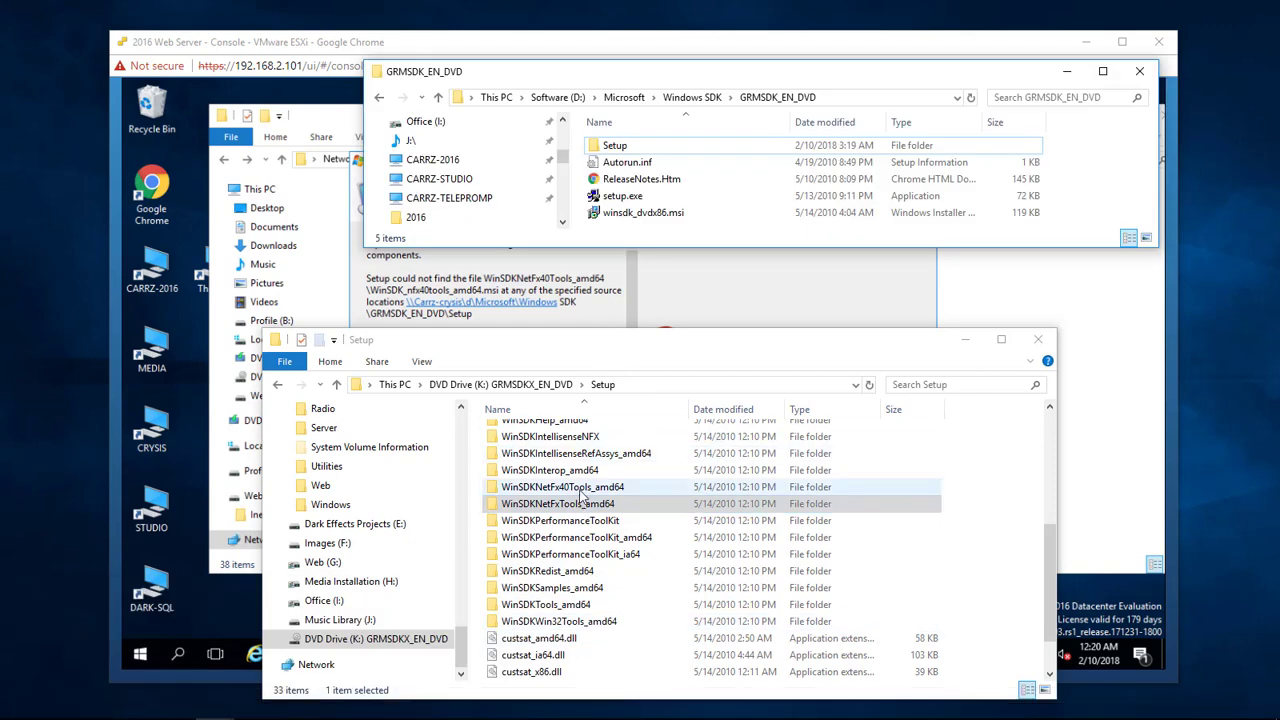
left_click_drag(583, 492, 630, 152)
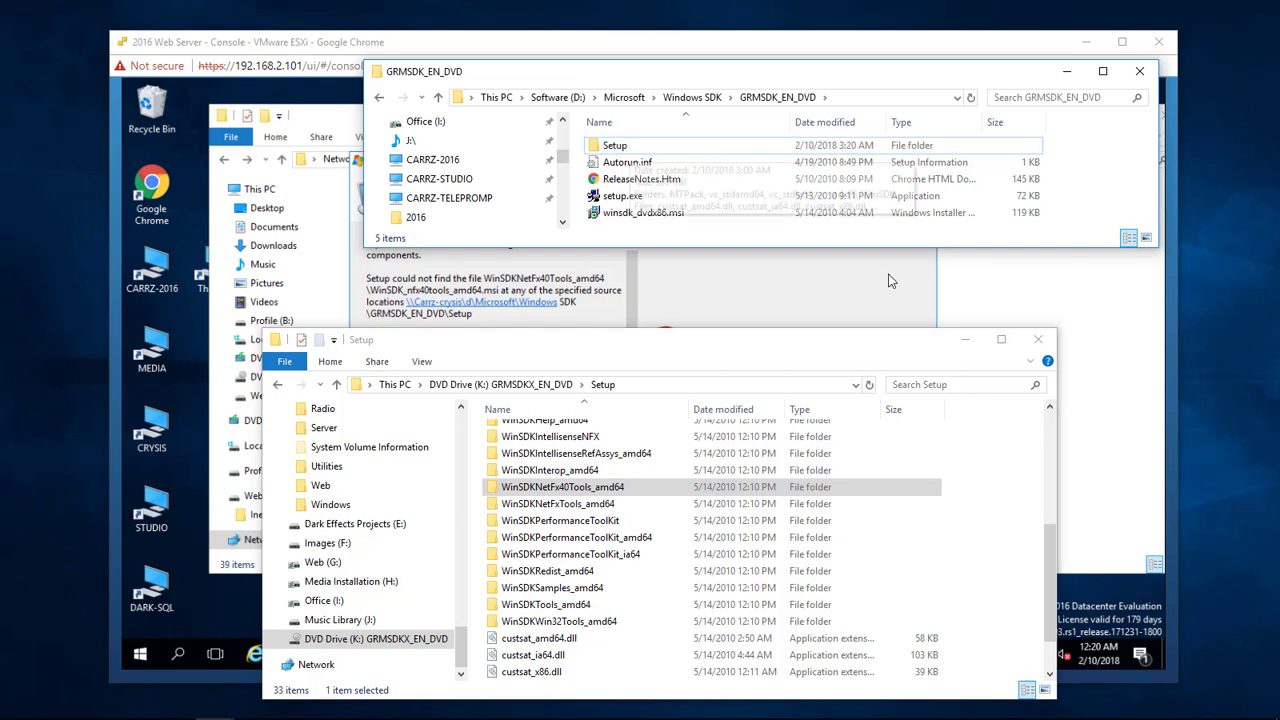
left_click(590, 300)
- Install the SDK without the Windows Native Code Development and Common Utilities components
key("Return")
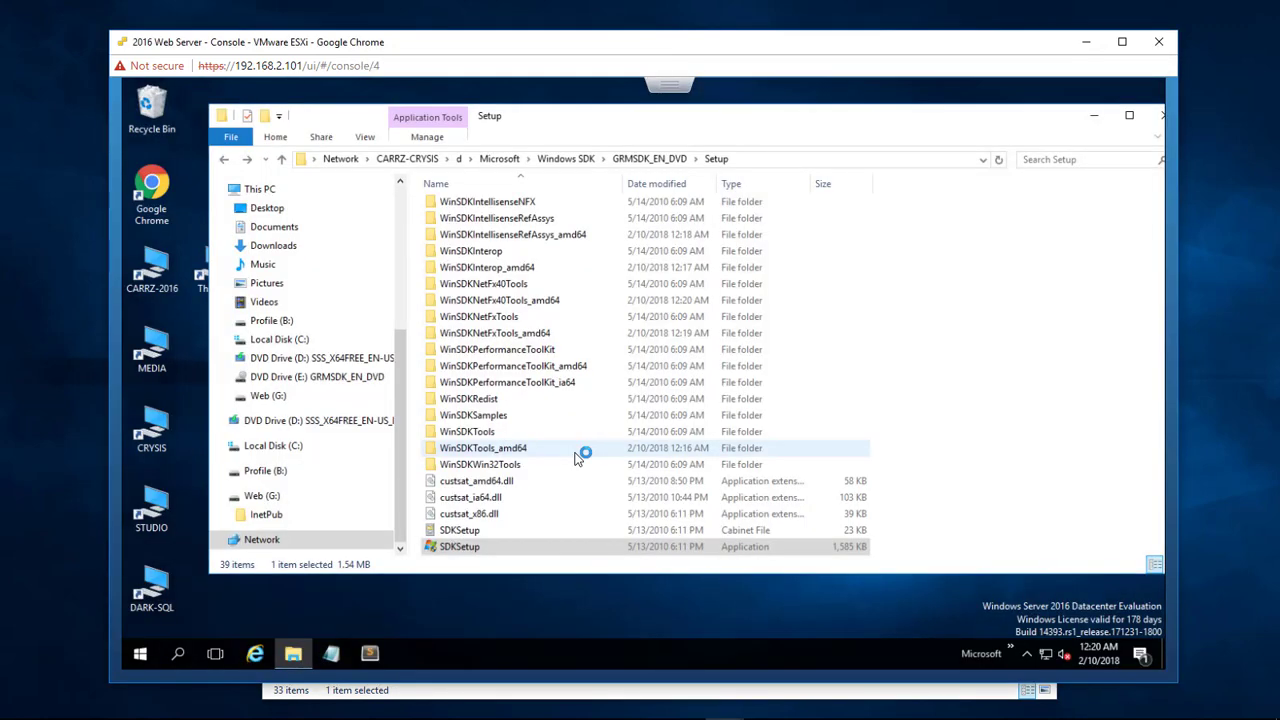
left_click(818, 540)
left_click(818, 541)
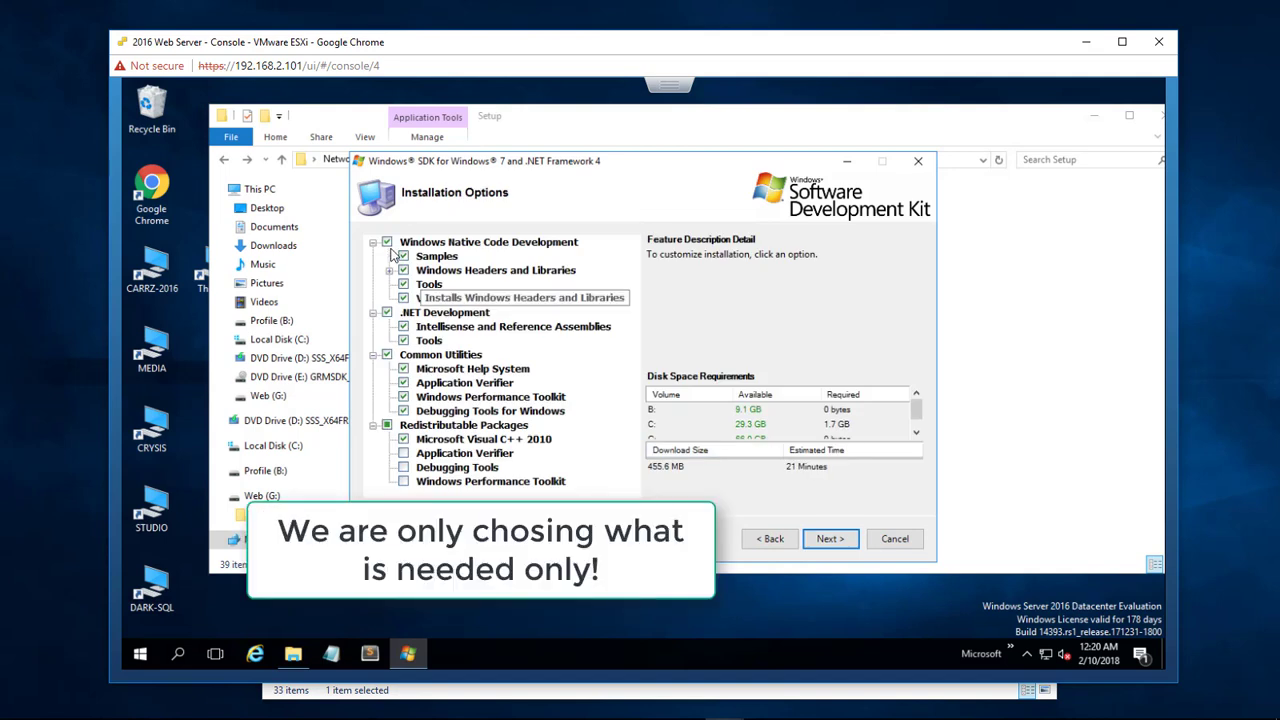
left_click(387, 242)
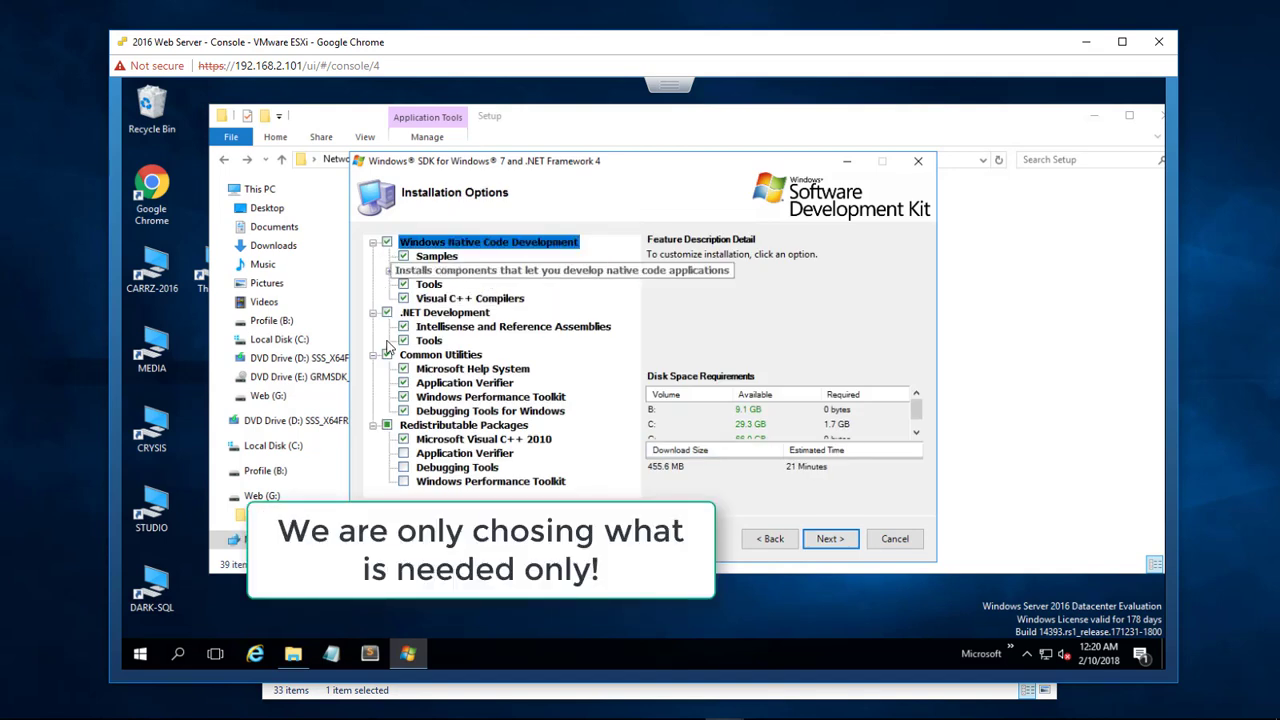
left_click(387, 355)
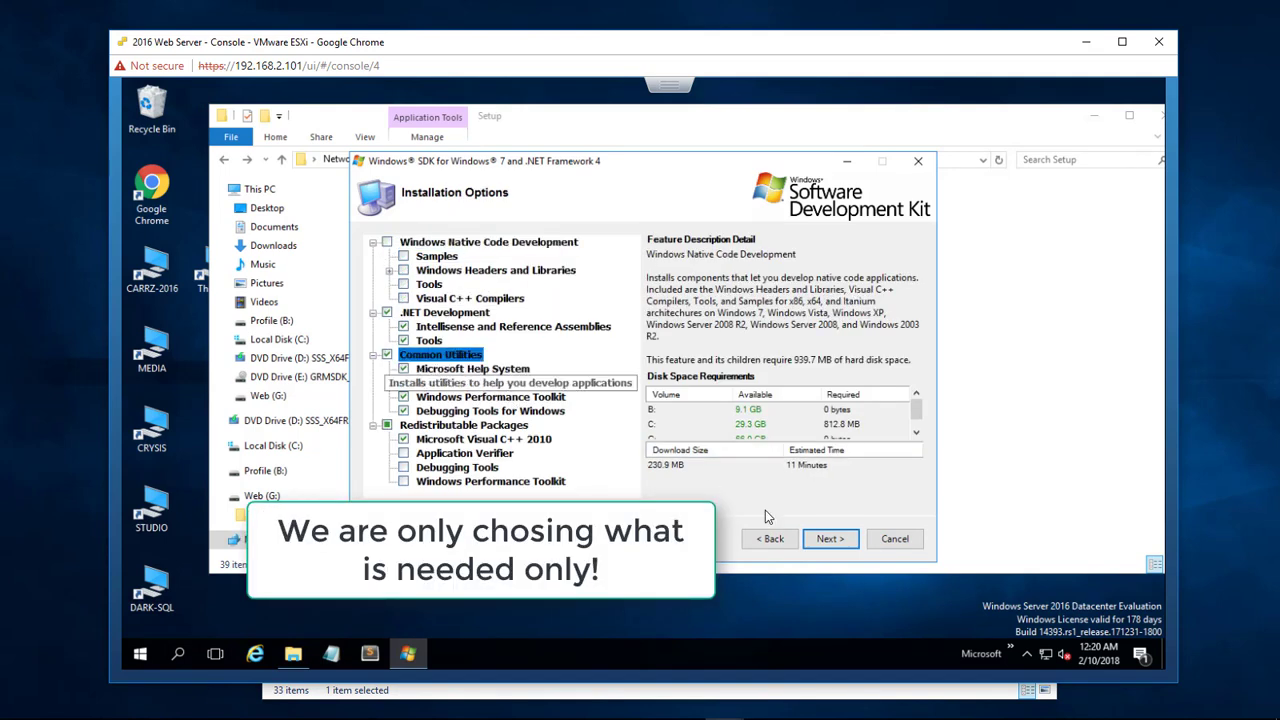
left_click(830, 540)
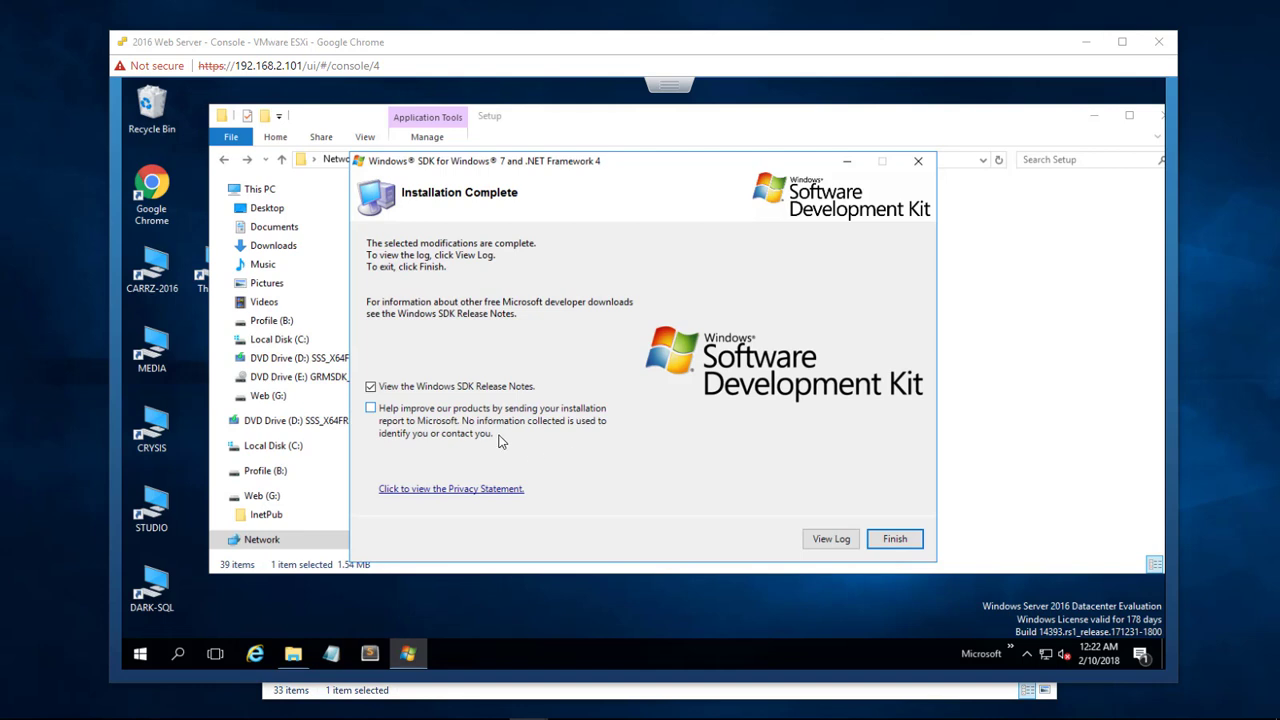
- Finish SDK setup with 'View the Windows SDK Release Notes' unchecked
left_click(398, 391)
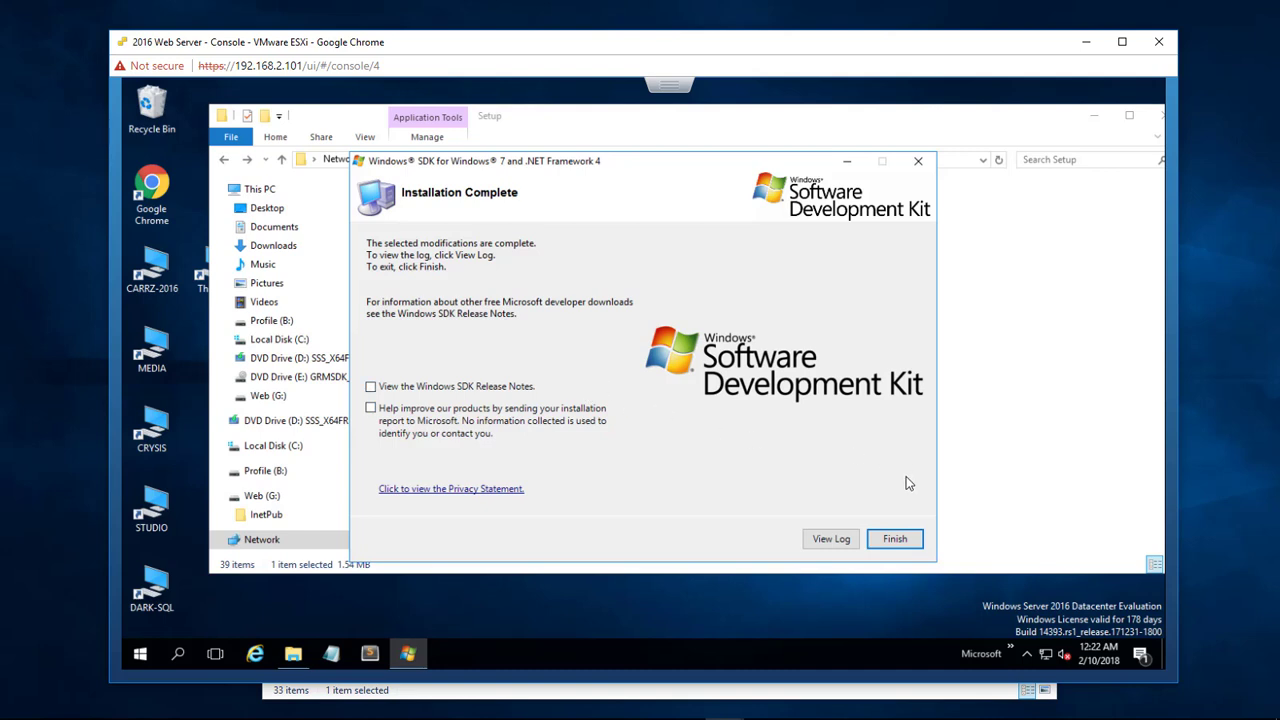
left_click(895, 539)
right_click(331, 653)
- Copy the gacutil line from the commands note and open an administrator Command Prompt
left_click(322, 530)
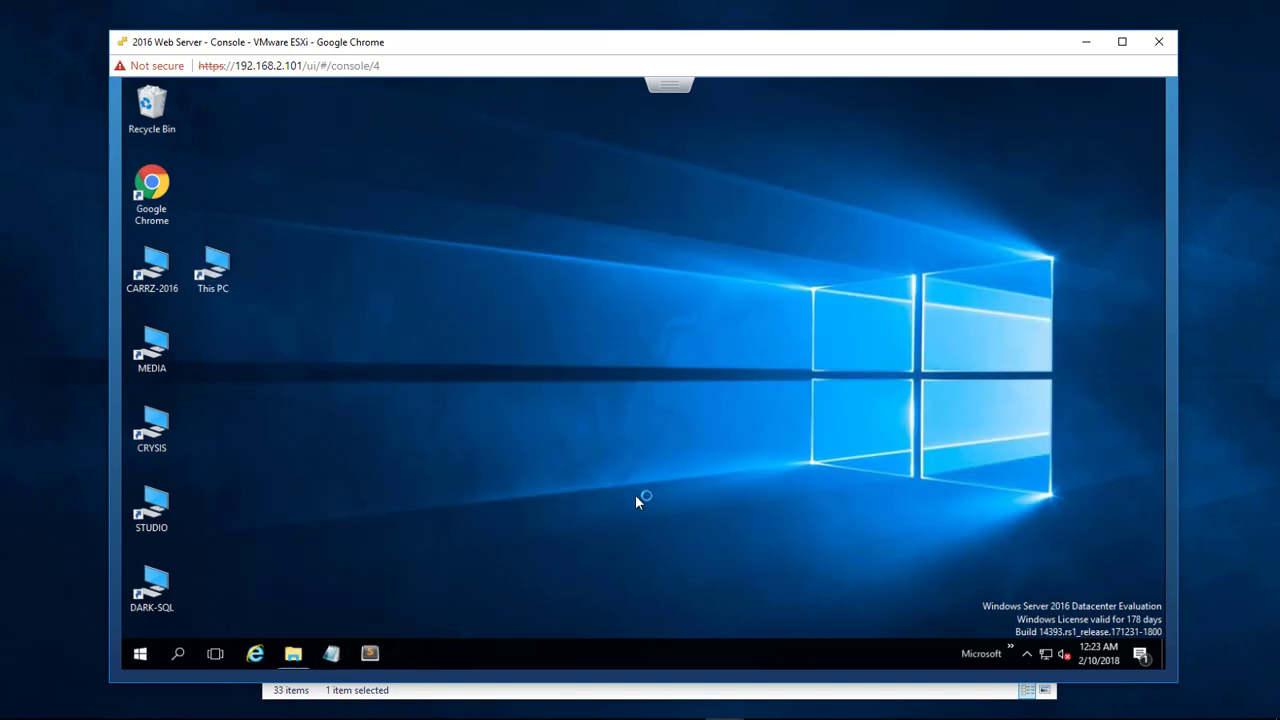
left_click_drag(687, 503, 259, 503)
right_click(141, 650)
key("a")
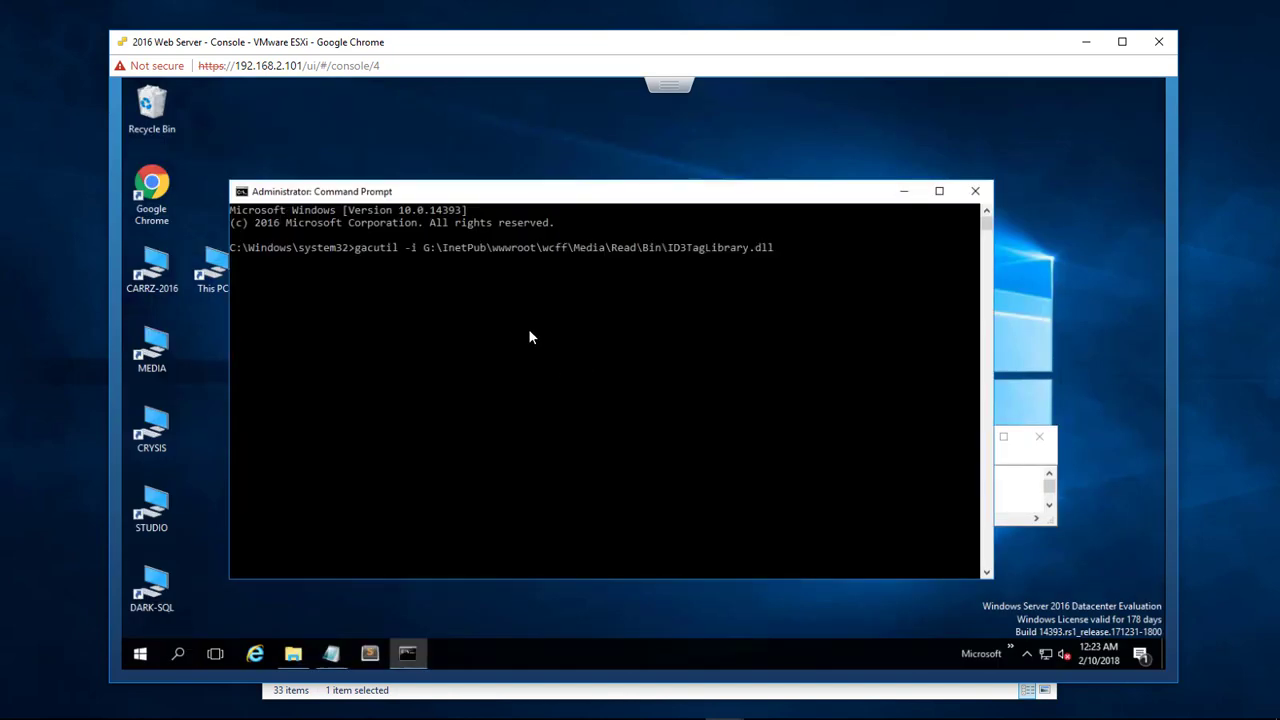
key("Return")
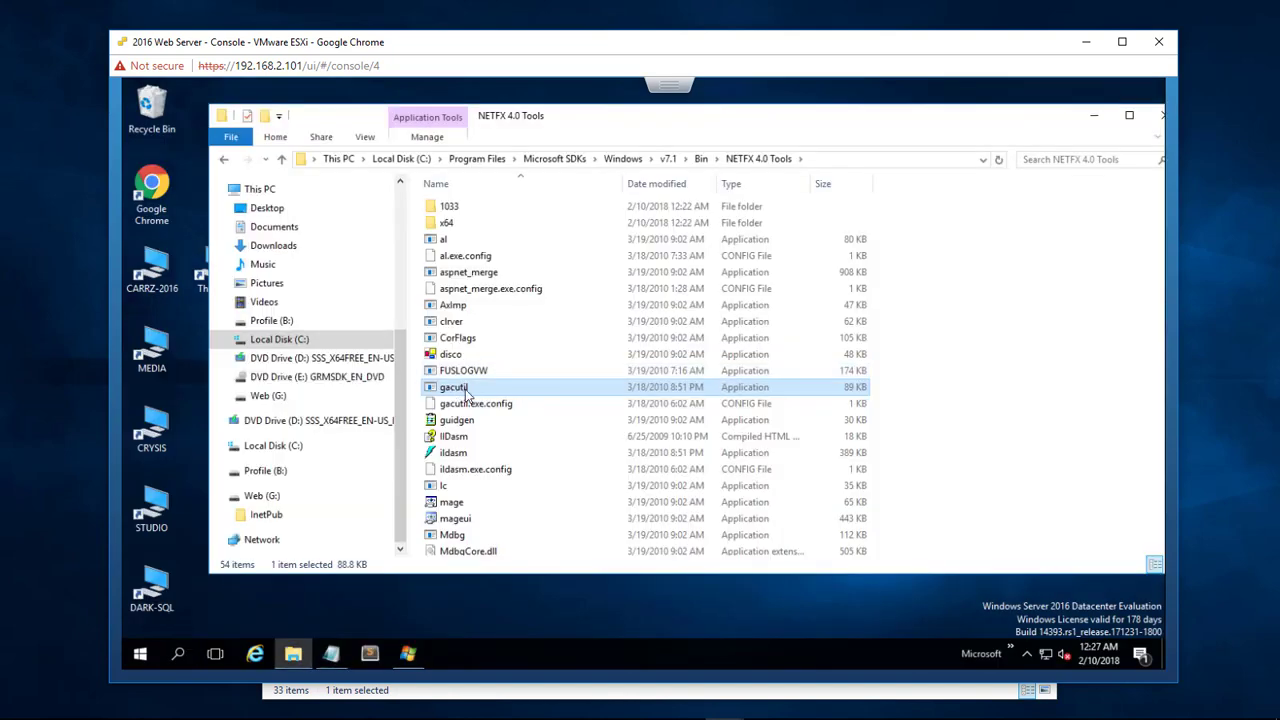
- Change the console into C:\Program Files\Microsoft SDKs\Windows\v7.1\Bin\NETFX 4.0 Tools with cd
mouse_move(460, 393)
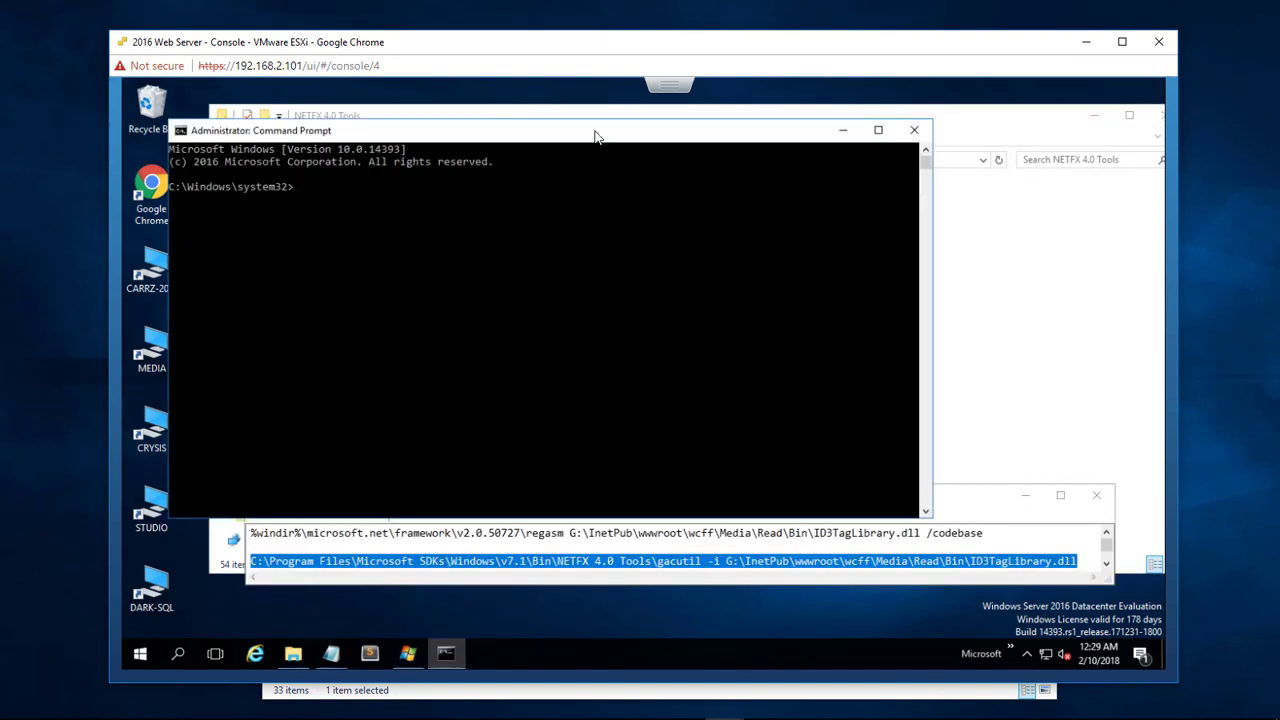
left_click_drag(600, 135, 652, 318)
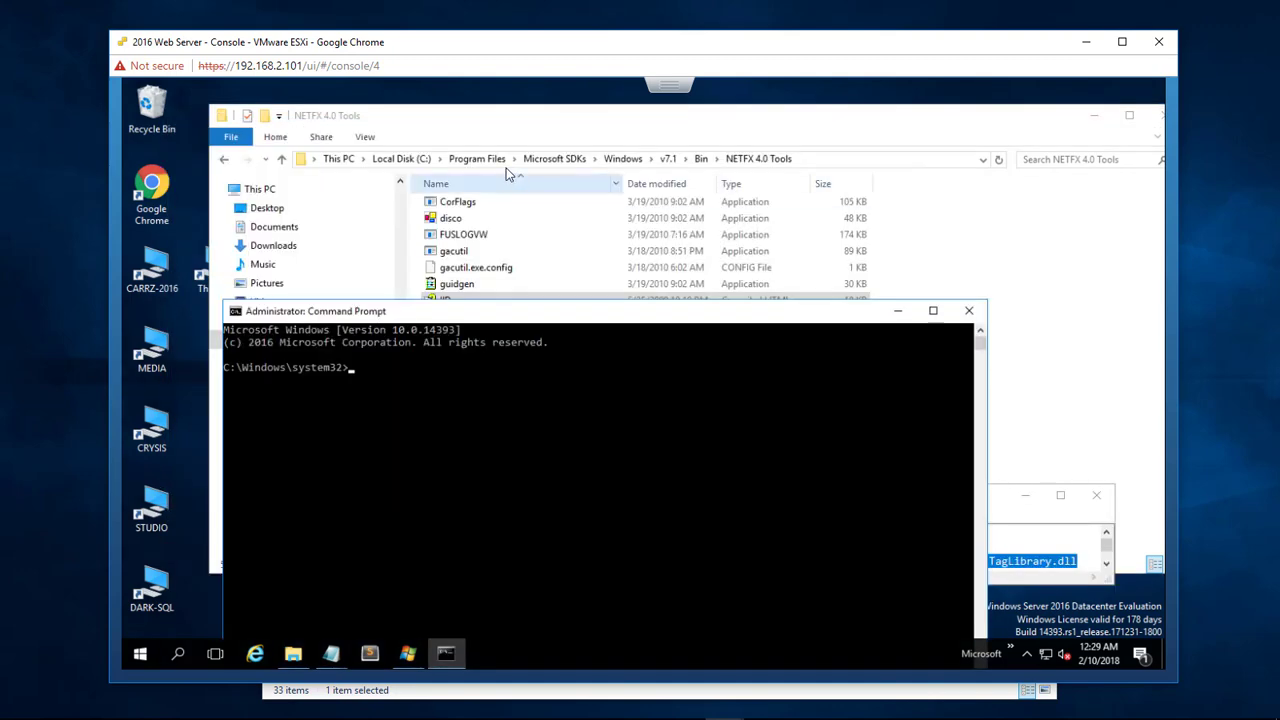
left_click(814, 161)
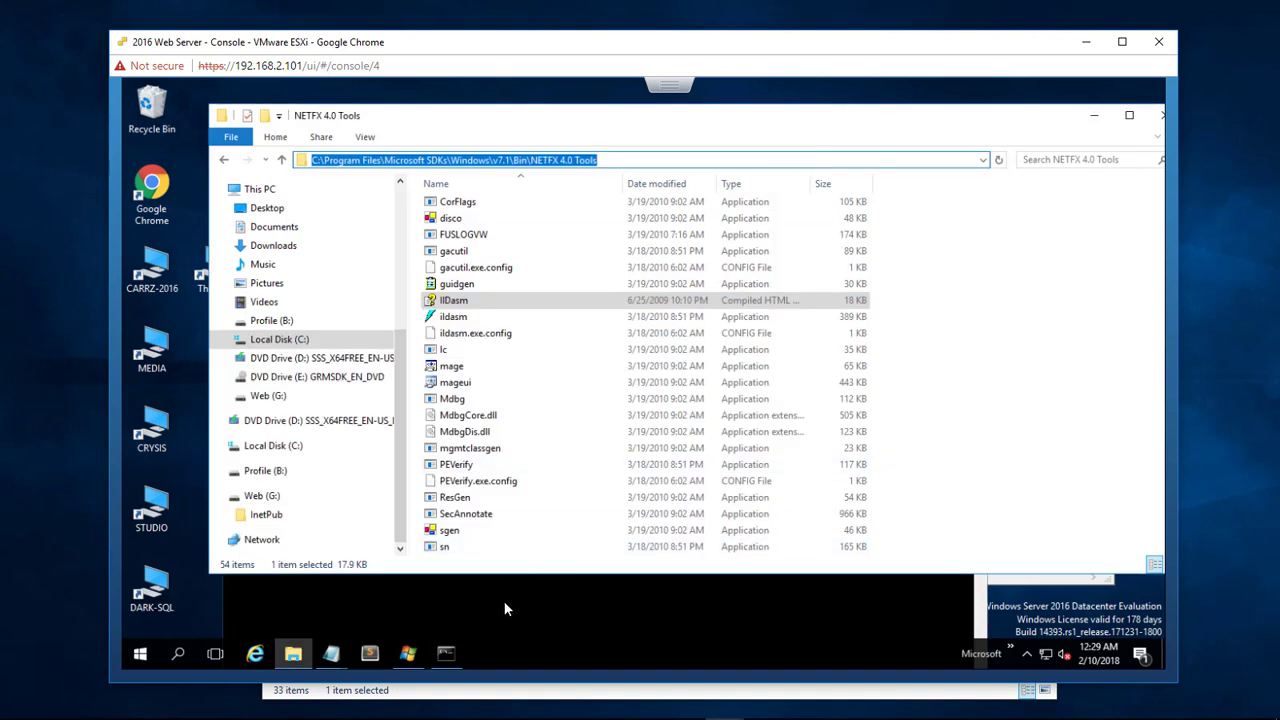
left_click(446, 653)
left_click_drag(525, 322, 536, 246)
type("cd")
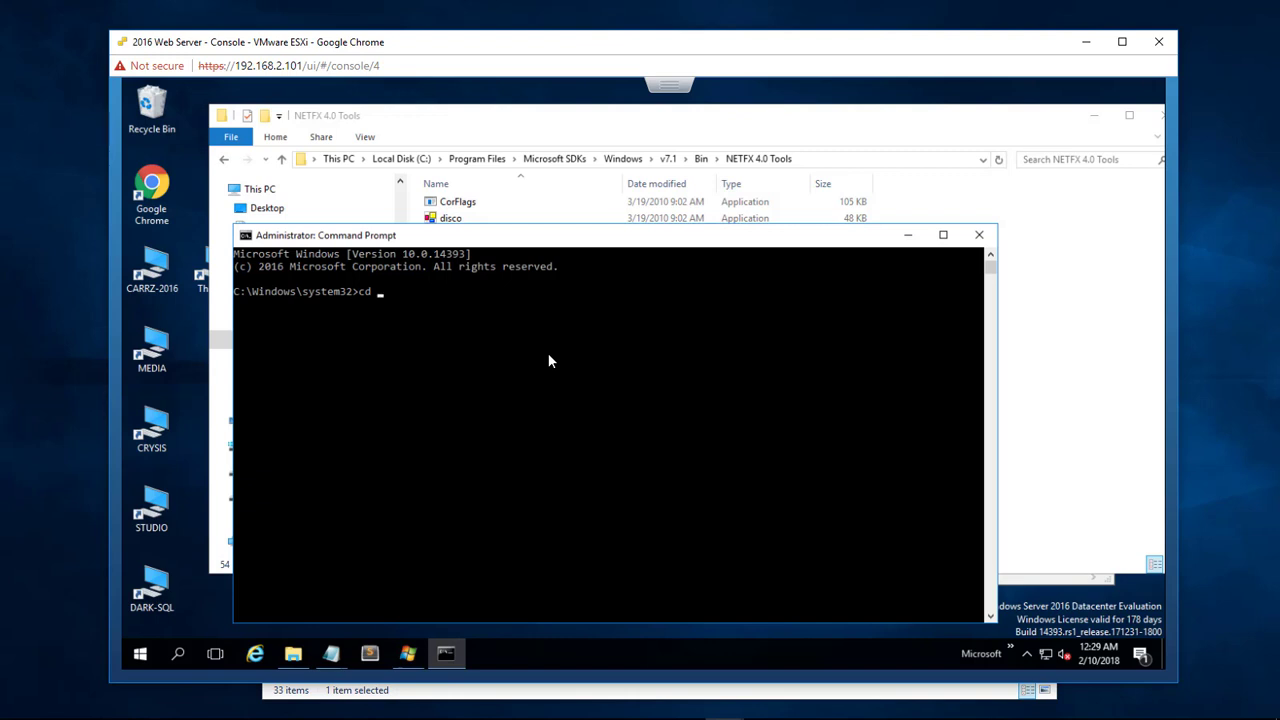
type("C:\\Program Files\\Microsoft SDKs\\Windows\\v7.1\\Bin\\NETFX 4.0 Tools")
key("Return")
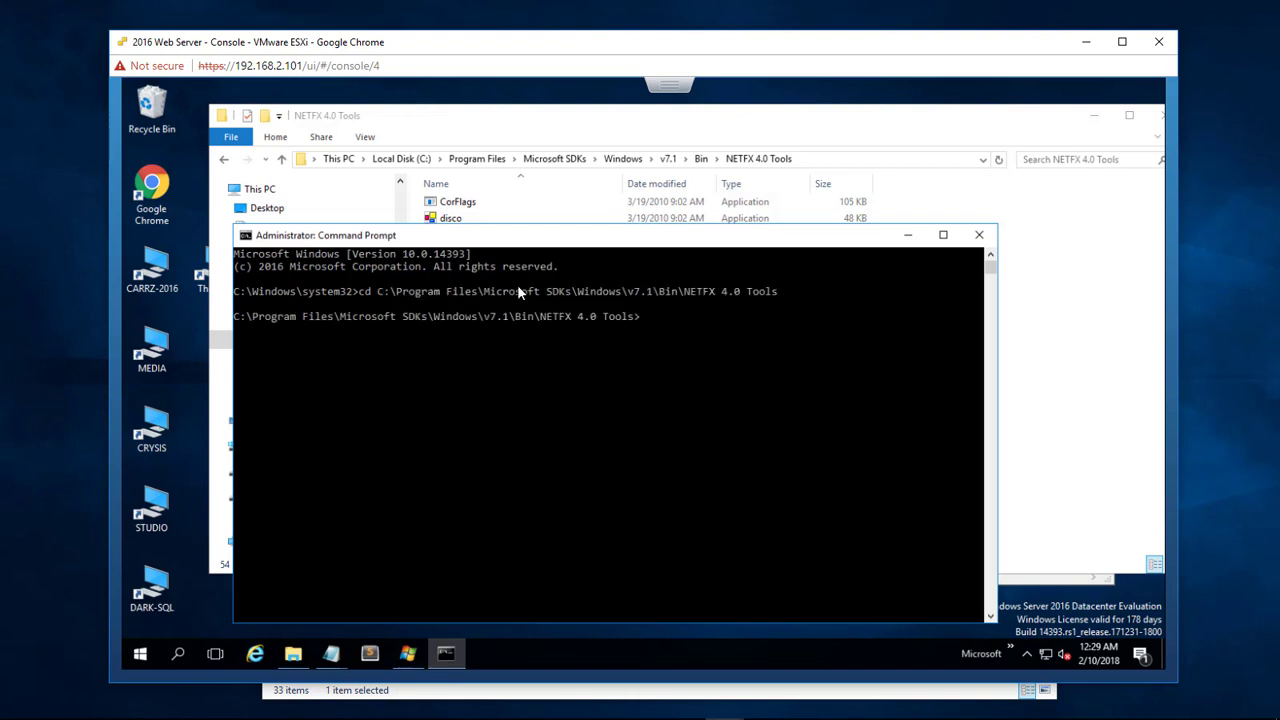
left_click_drag(555, 243, 635, 139)
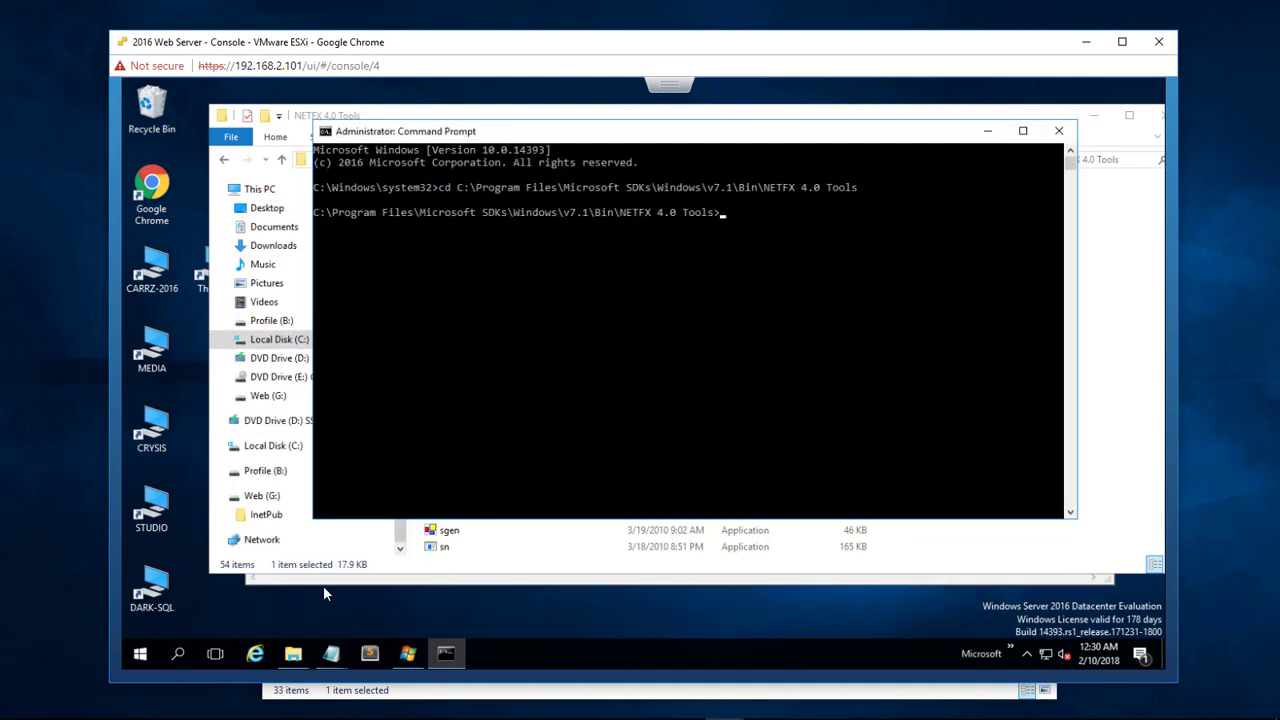
- Paste and run the gacutil -i line, adding ID3TagLibrary.dll to the global assembly cache
left_click(331, 653)
left_click_drag(670, 561, 250, 561)
key("super+c")
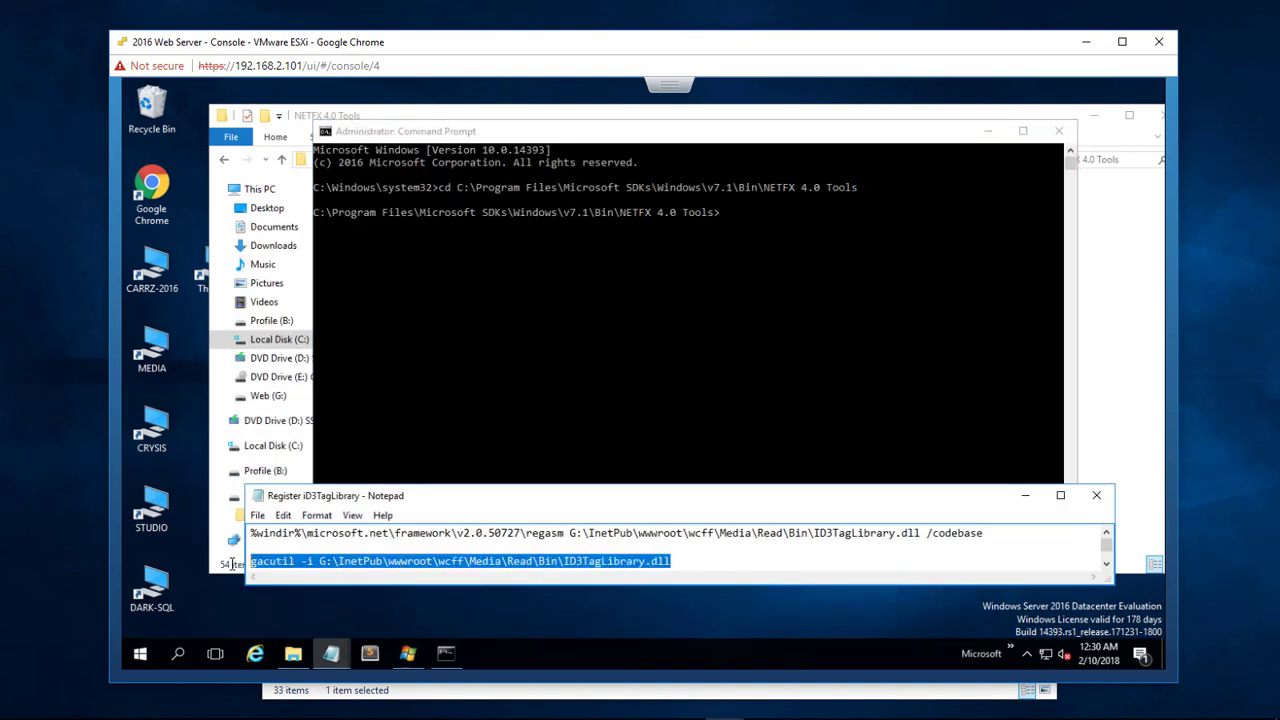
left_click(760, 220)
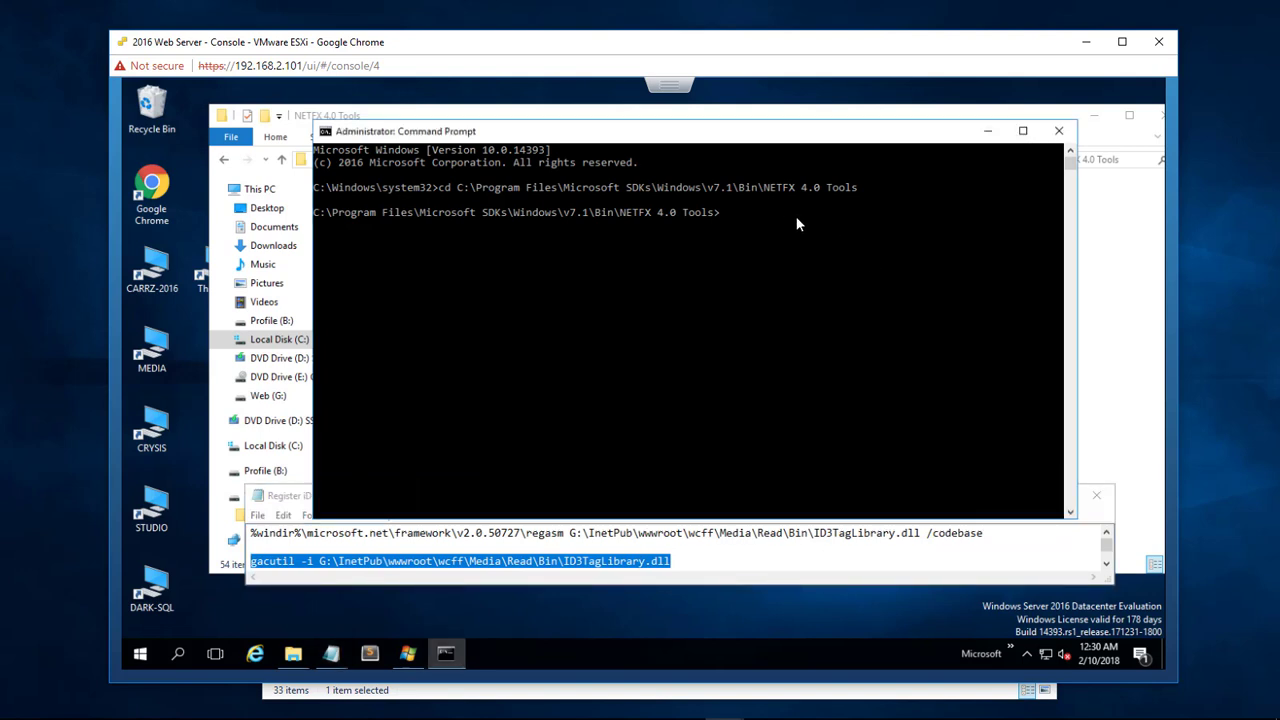
right_click(859, 240)
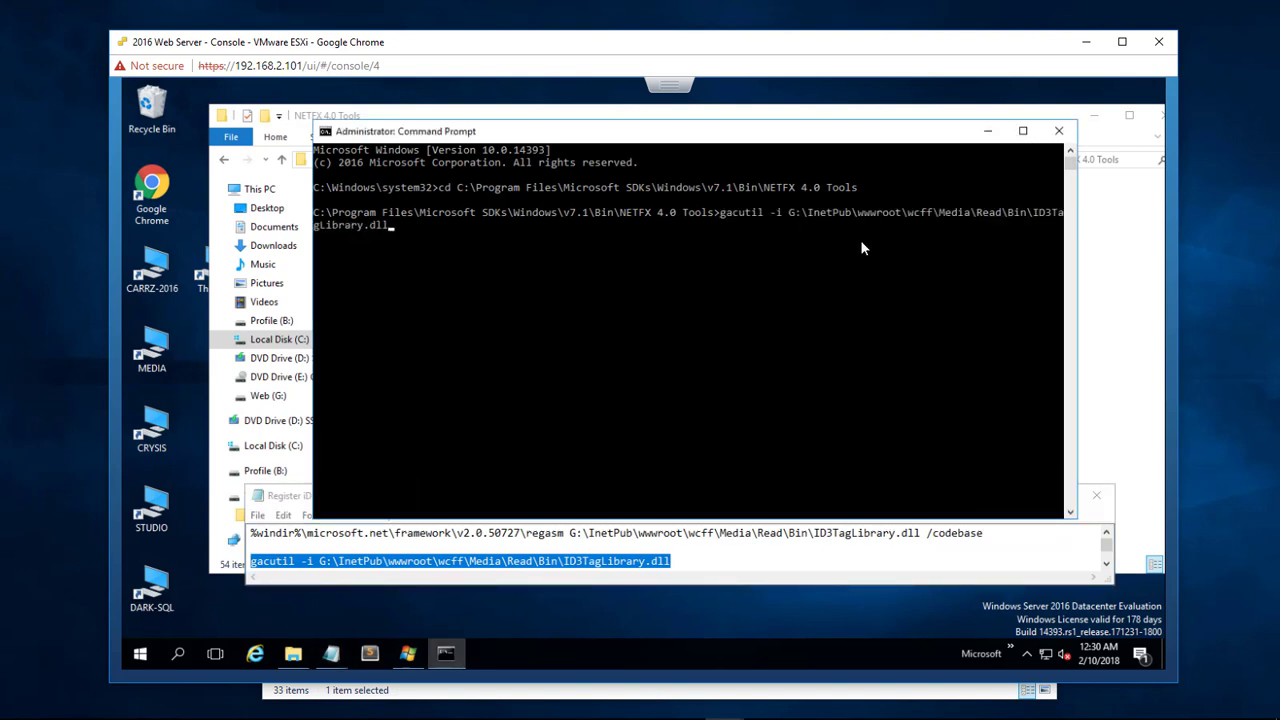
key("Return")
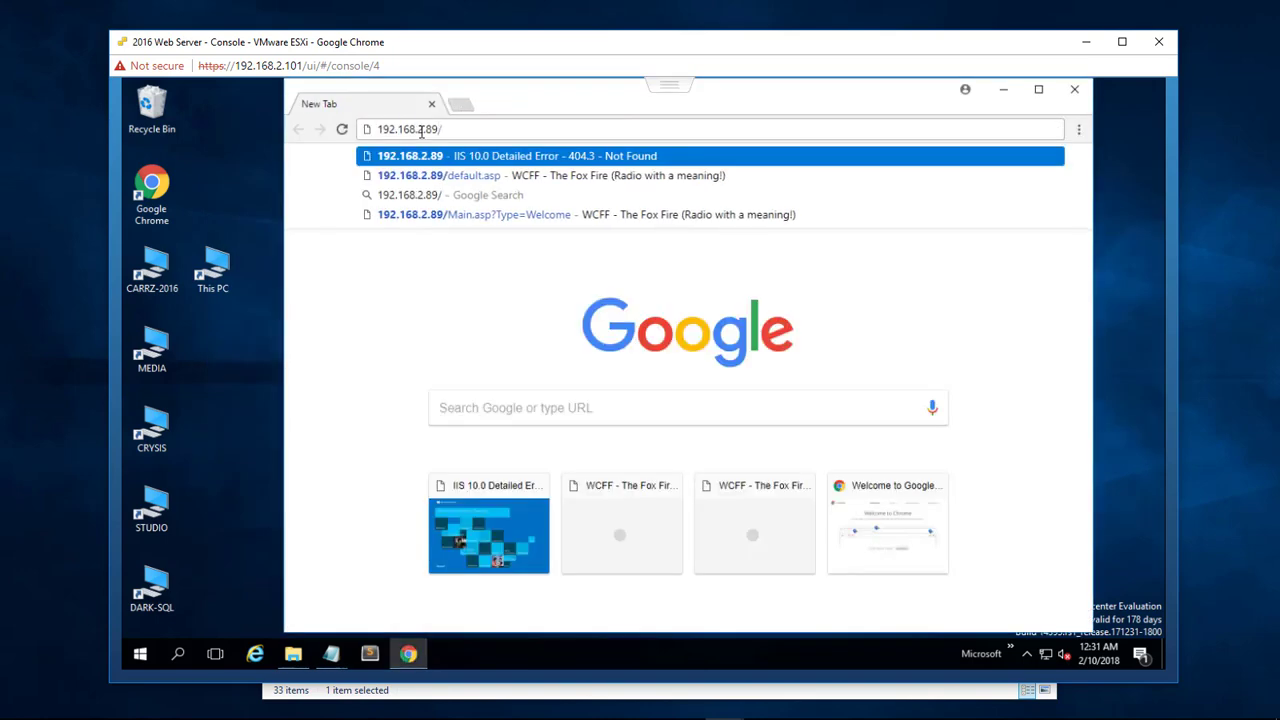
- Load 192.168.2.89/Media/Read/ in Chrome, then minimize the browser
key("Return")
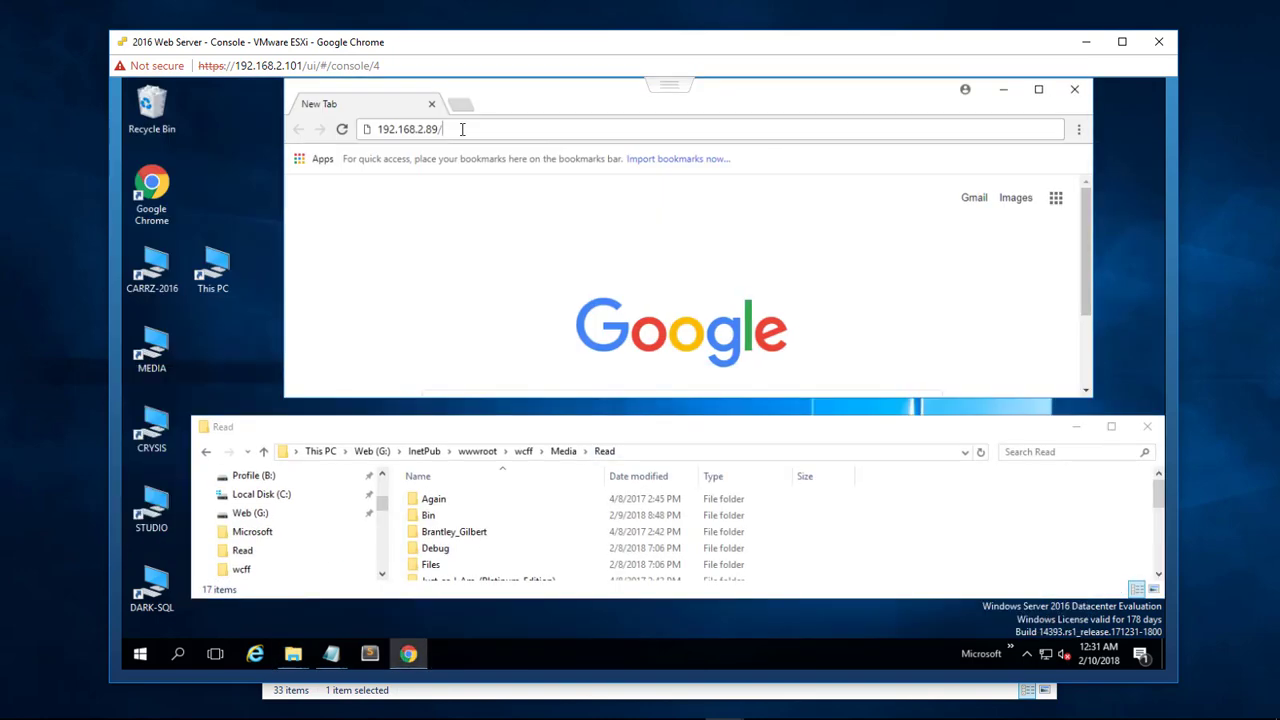
type("Media/Read/")
key("Return")
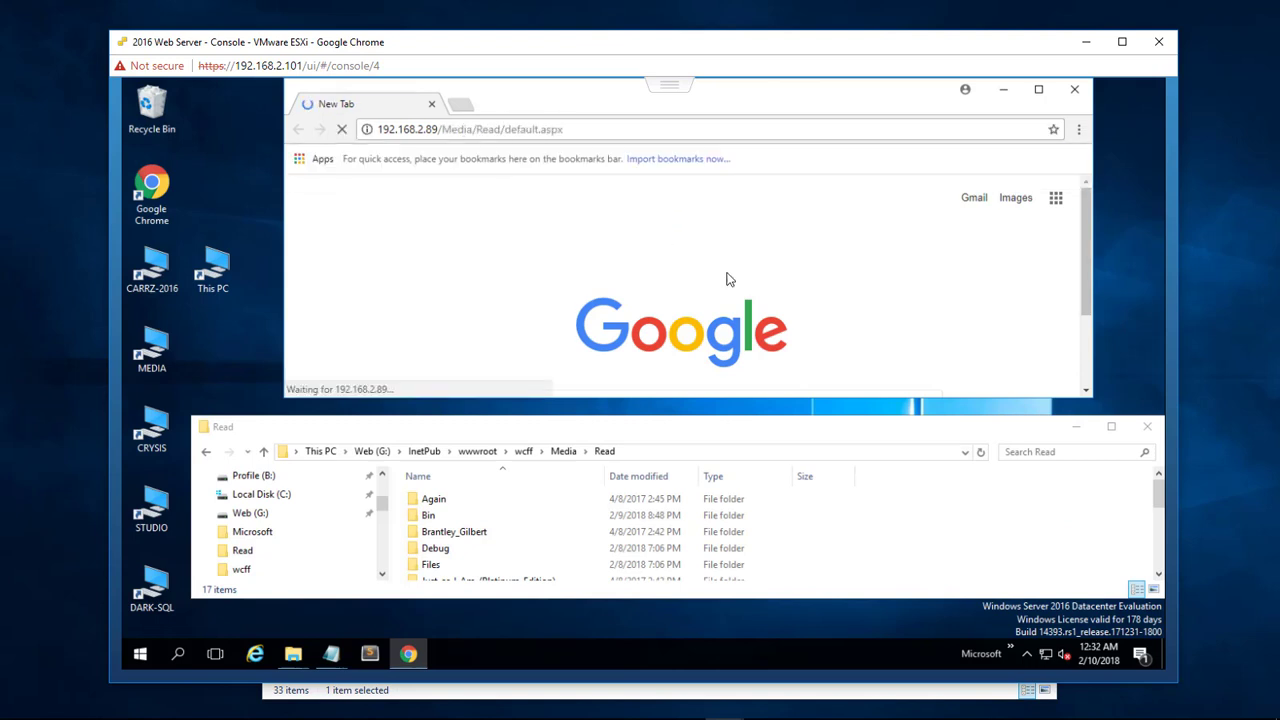
left_click_drag(818, 399, 818, 540)
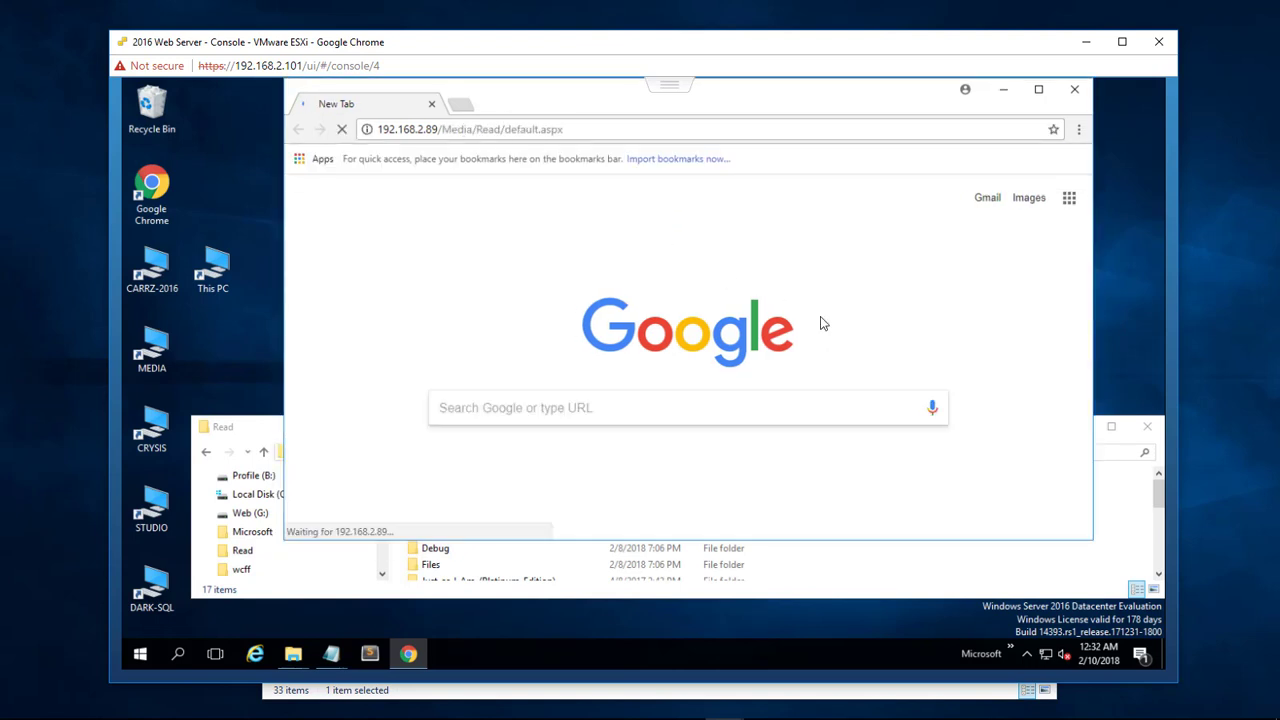
key("super+Down")
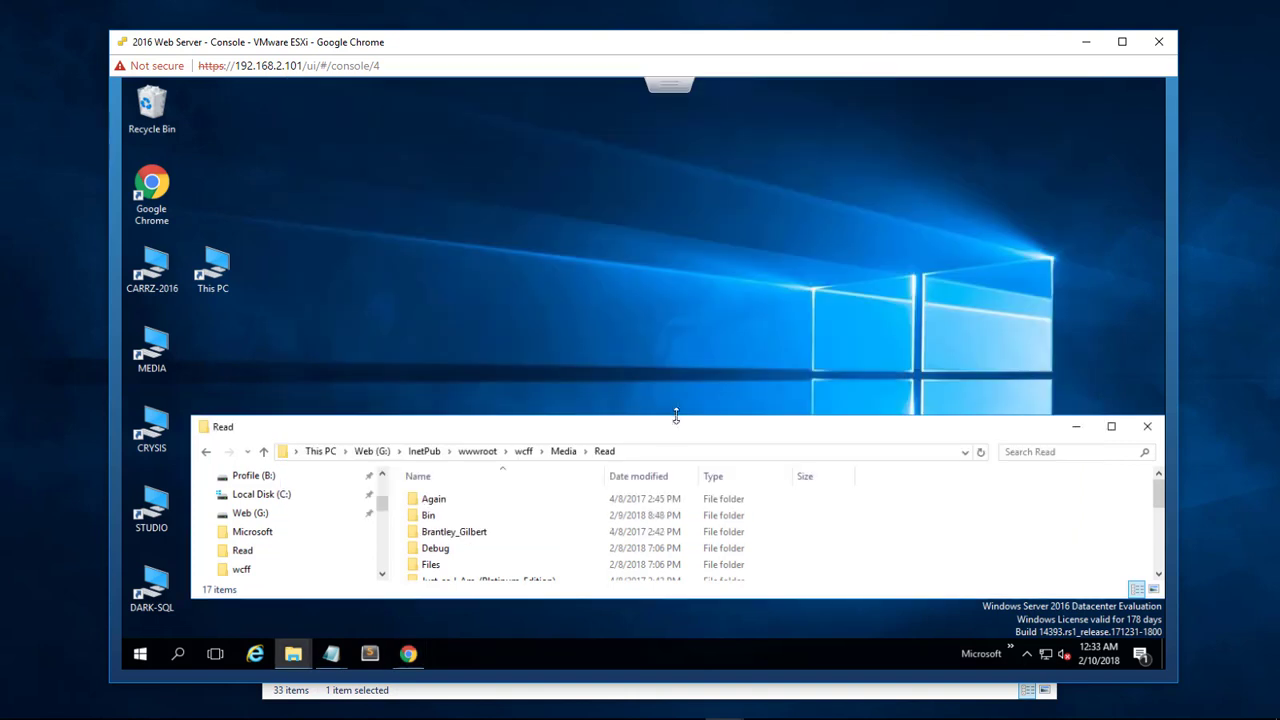
left_click_drag(691, 429, 689, 398)
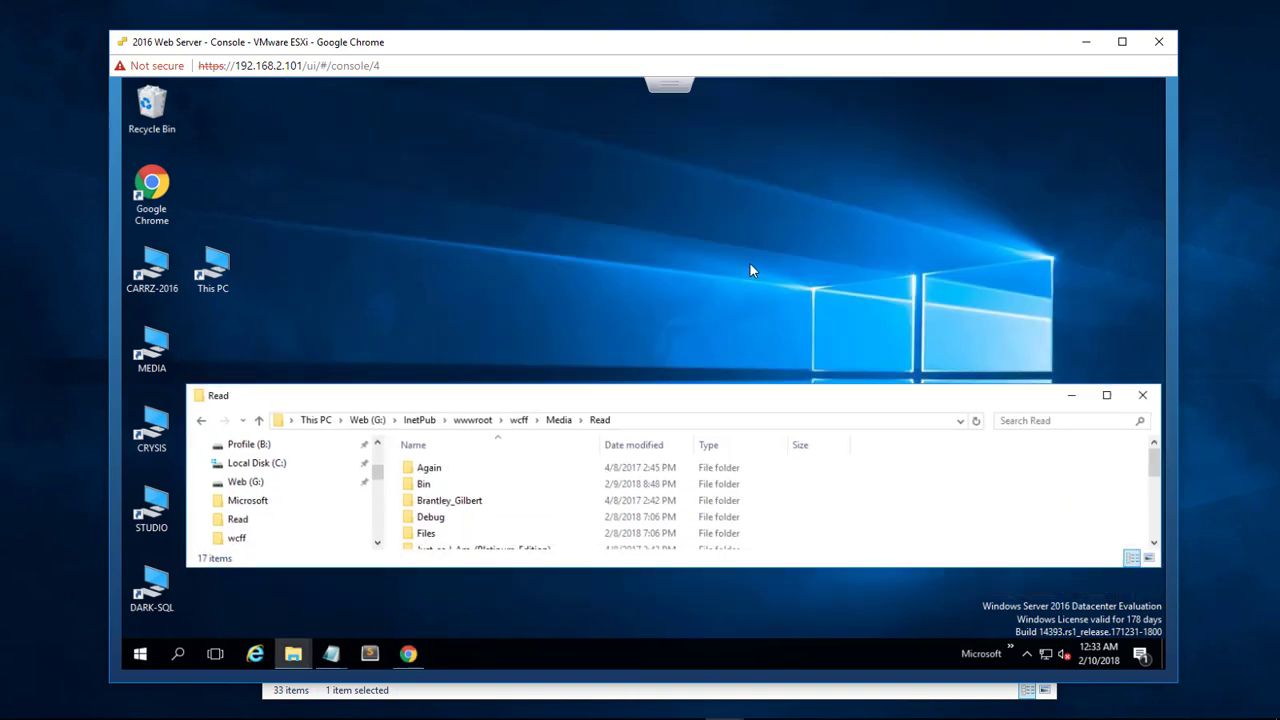